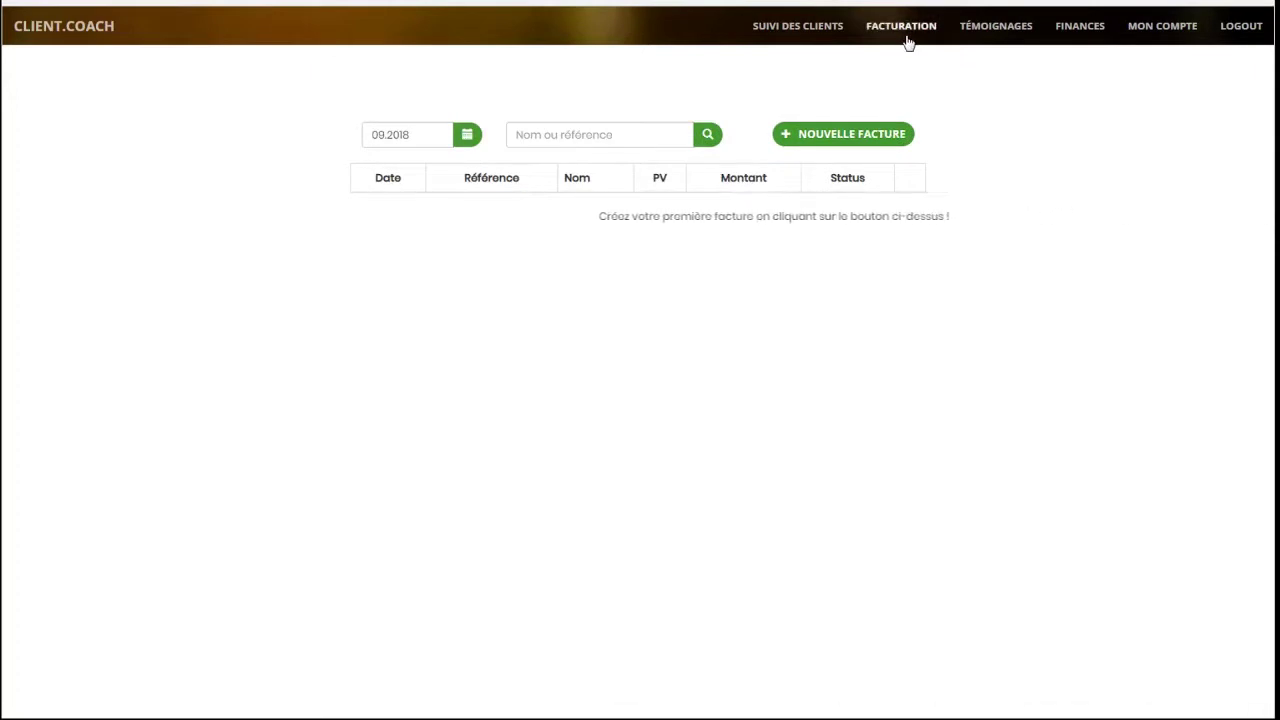
Step: Open the configuration settings of the user account
{"action": "left_click", "coordinate": [1083, 32]}
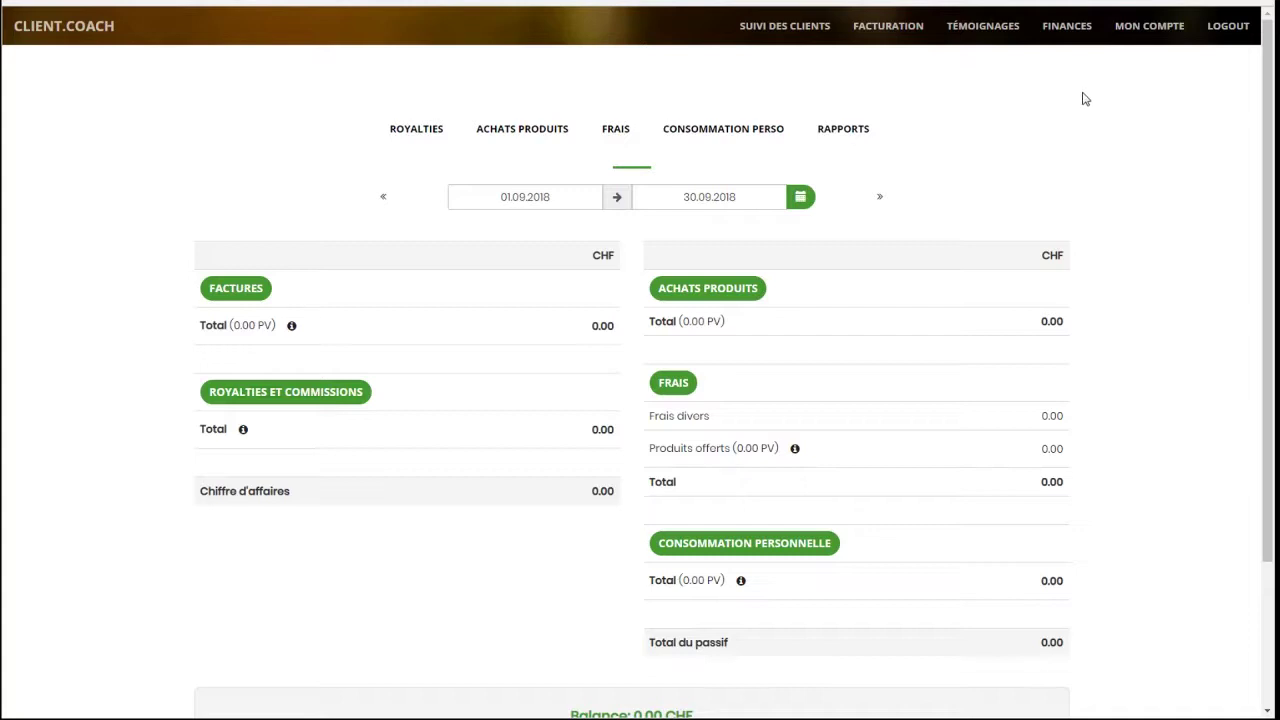
{"action": "left_click", "coordinate": [1143, 32]}
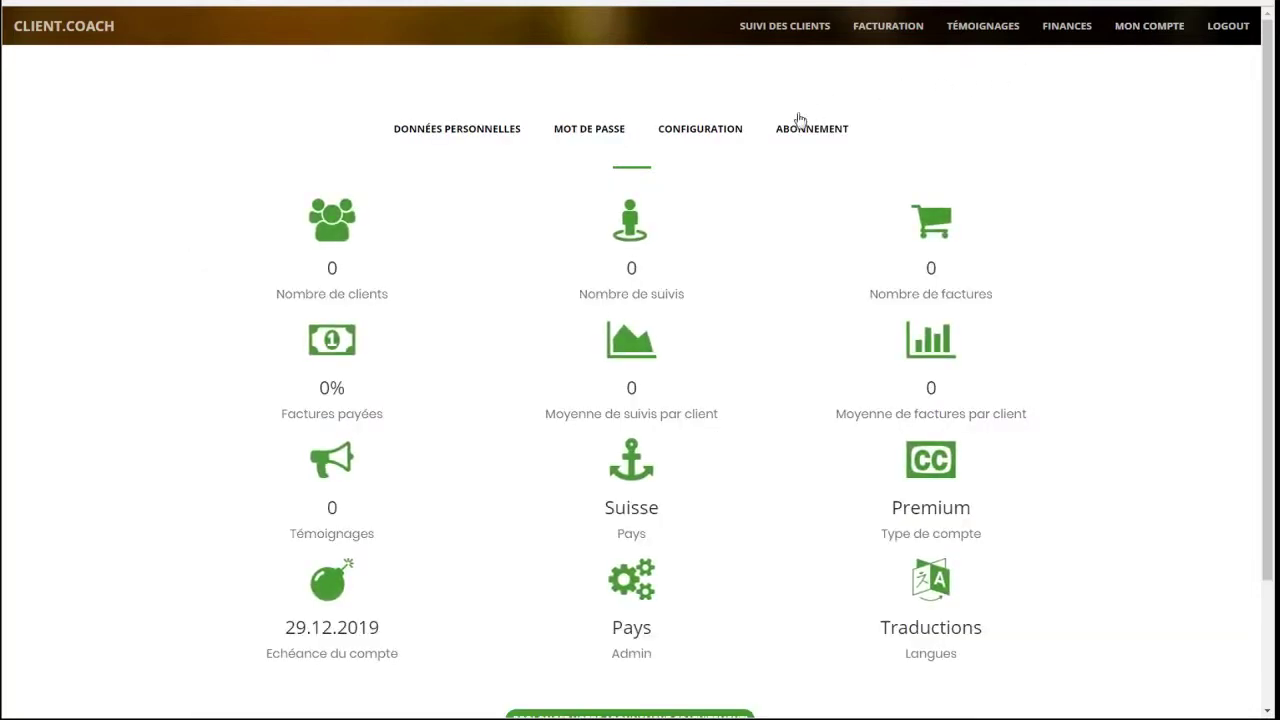
{"action": "left_click", "coordinate": [721, 141]}
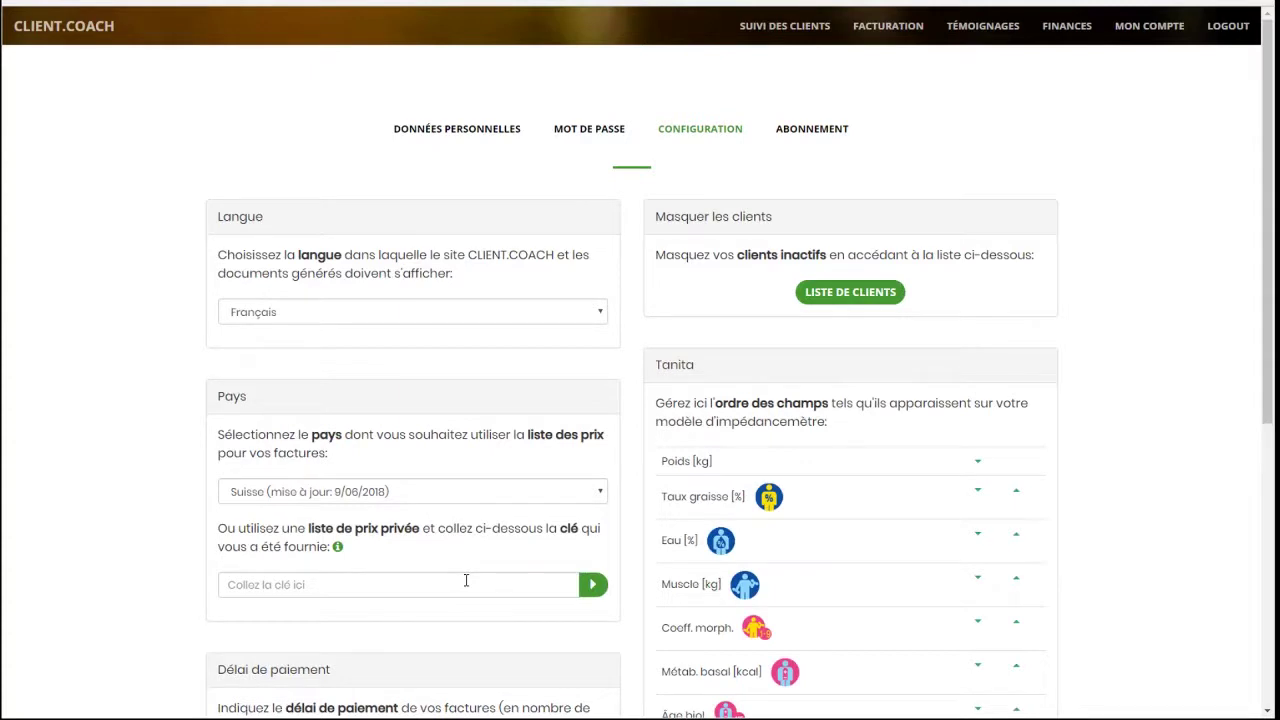
Step: Examine the country choices available for the invoice price list
{"action": "left_click", "coordinate": [435, 498]}
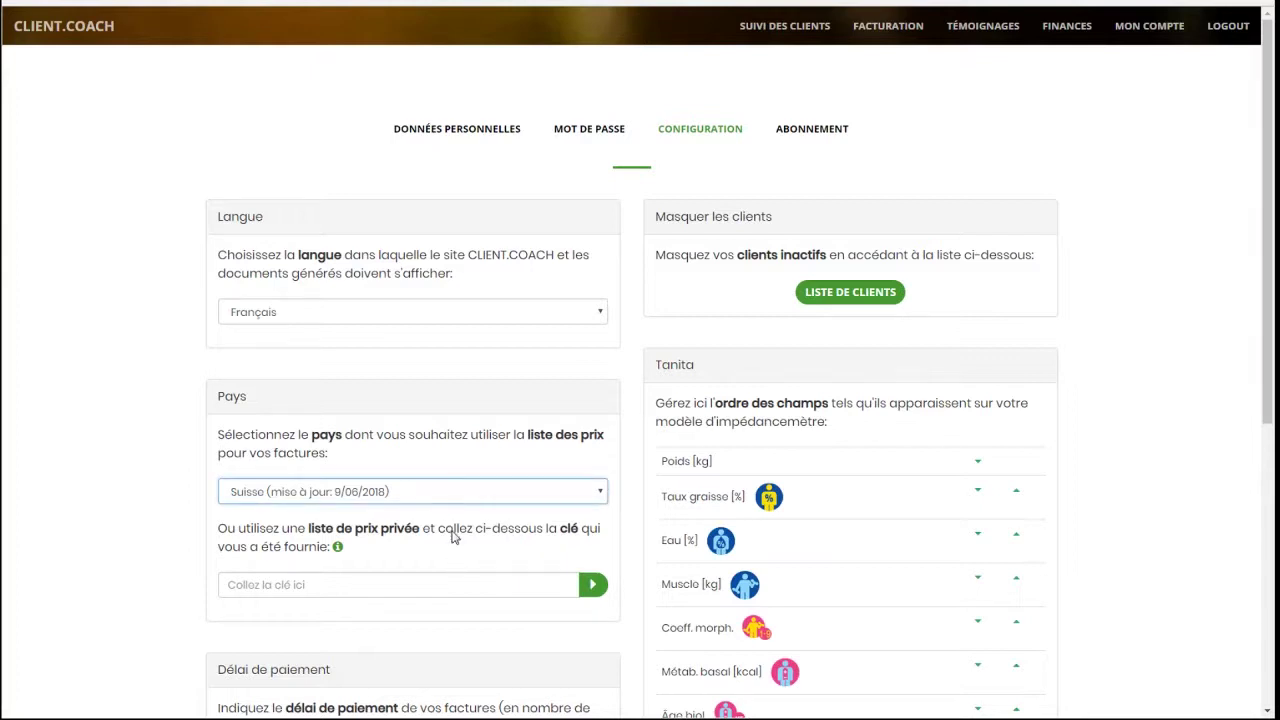
{"action": "left_click", "coordinate": [484, 468]}
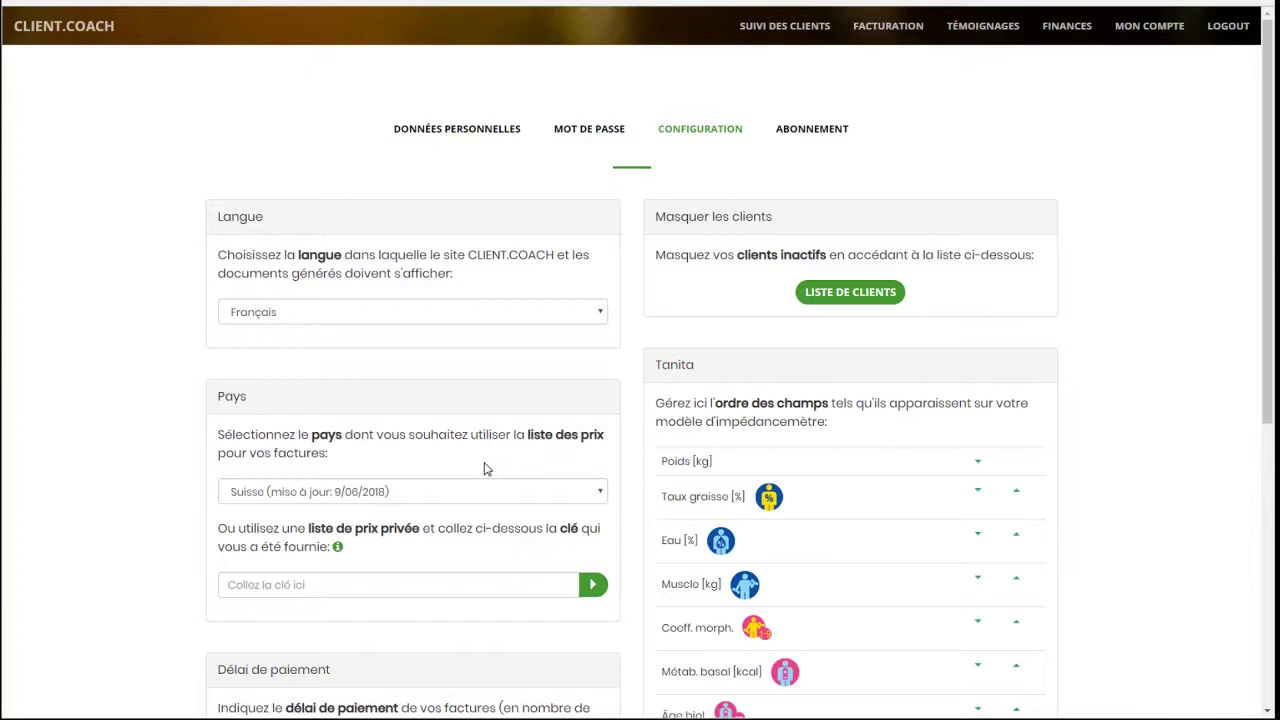
{"action": "left_click", "coordinate": [328, 500]}
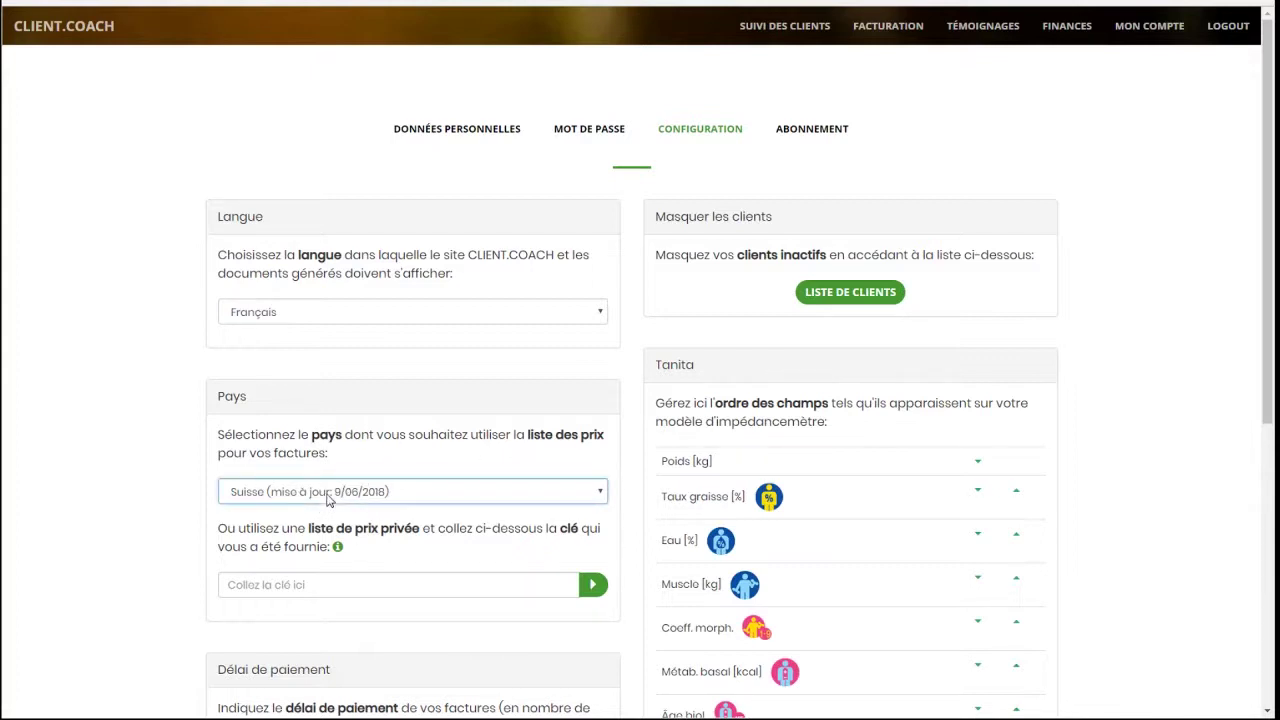
{"action": "left_click", "coordinate": [356, 465]}
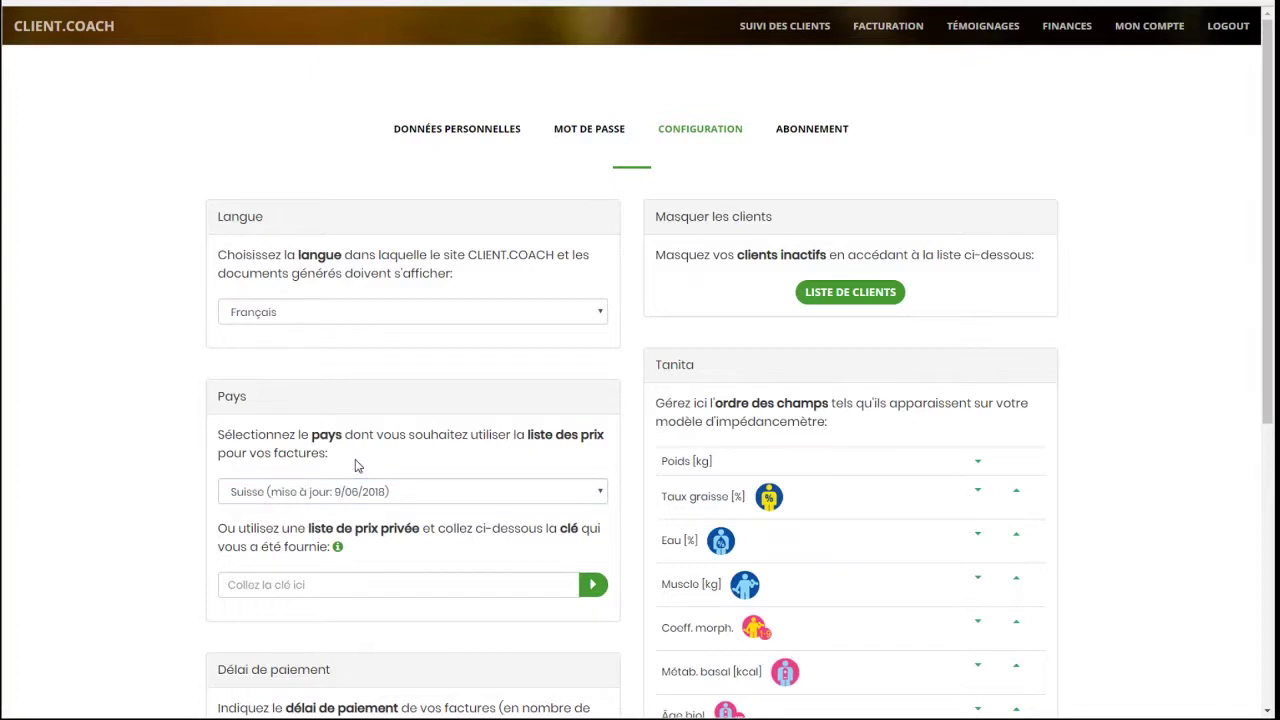
{"action": "left_click", "coordinate": [369, 496]}
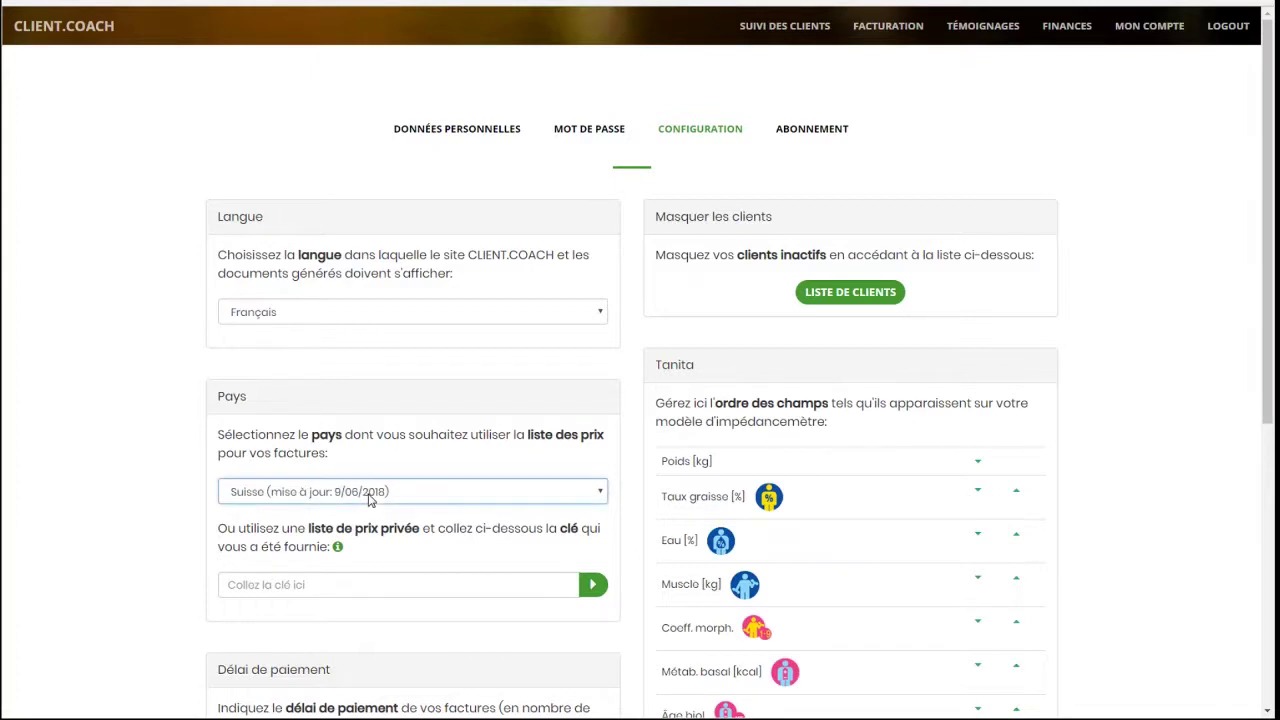
{"action": "left_click", "coordinate": [432, 471]}
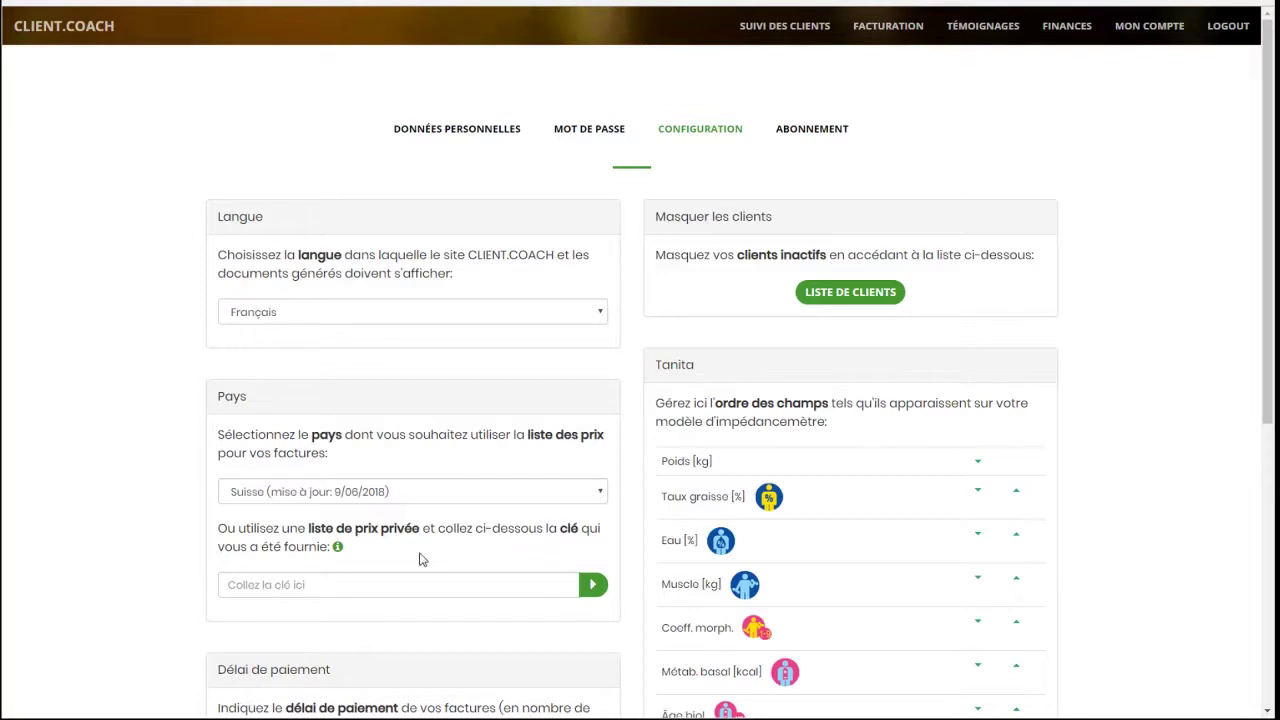
Step: Open the private price list request form and set the currency to EUR
{"action": "left_click", "coordinate": [340, 550]}
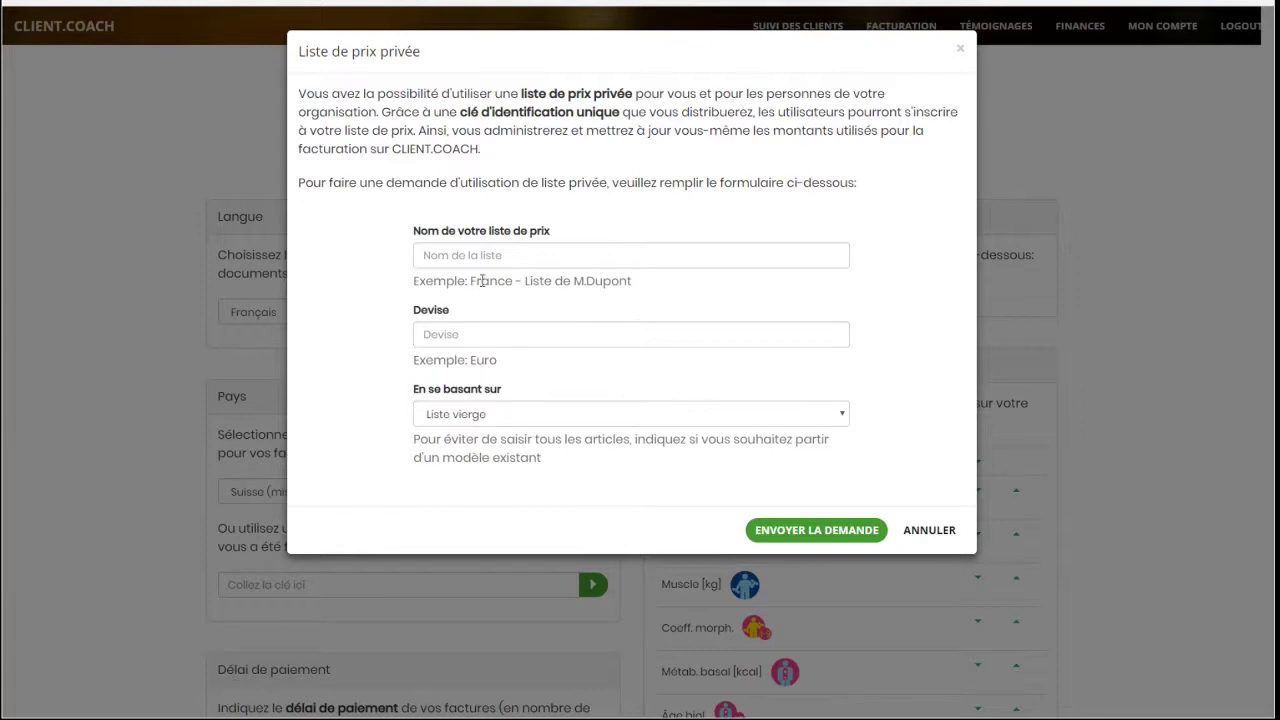
{"action": "left_click", "coordinate": [504, 259]}
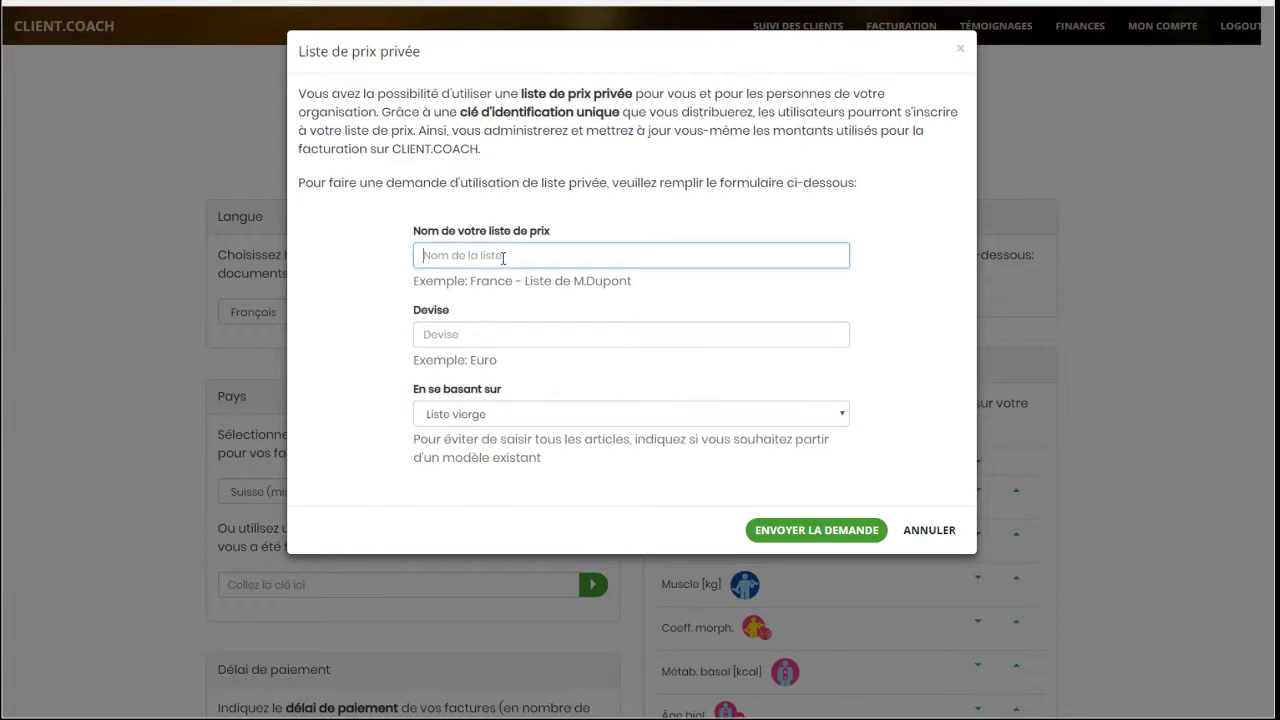
{"action": "left_click", "coordinate": [479, 333]}
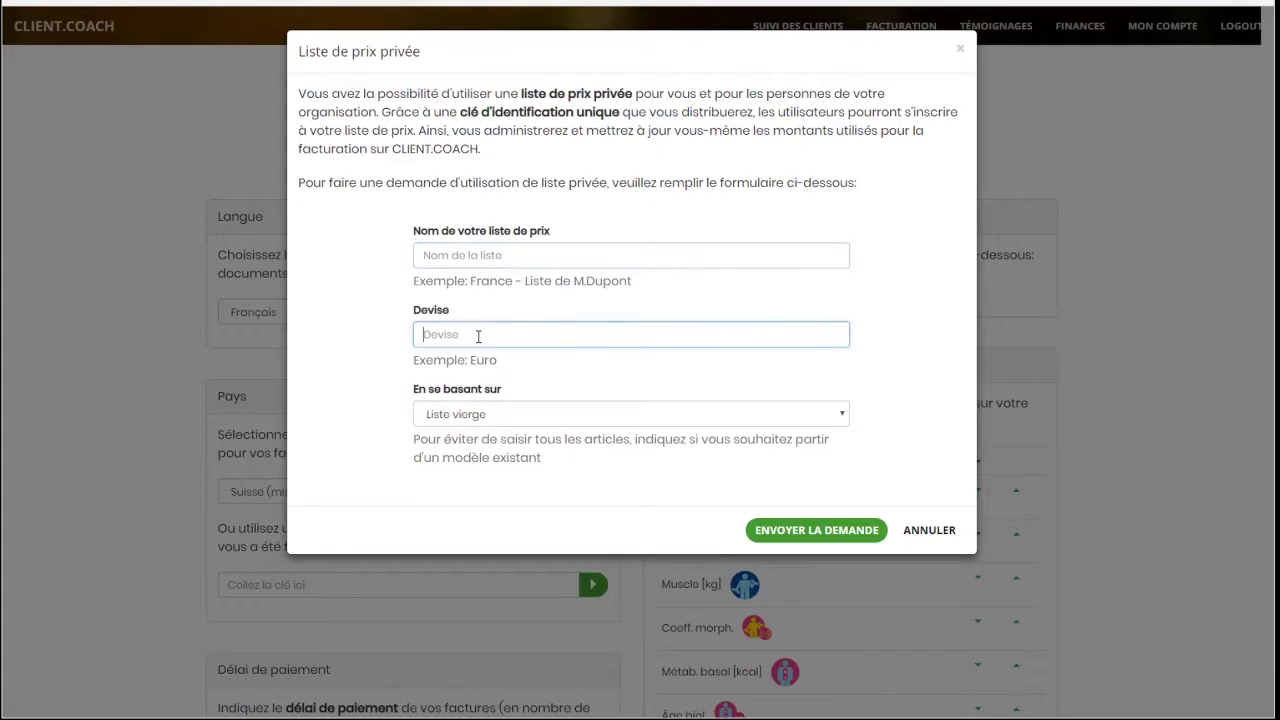
{"action": "left_click", "coordinate": [484, 359]}
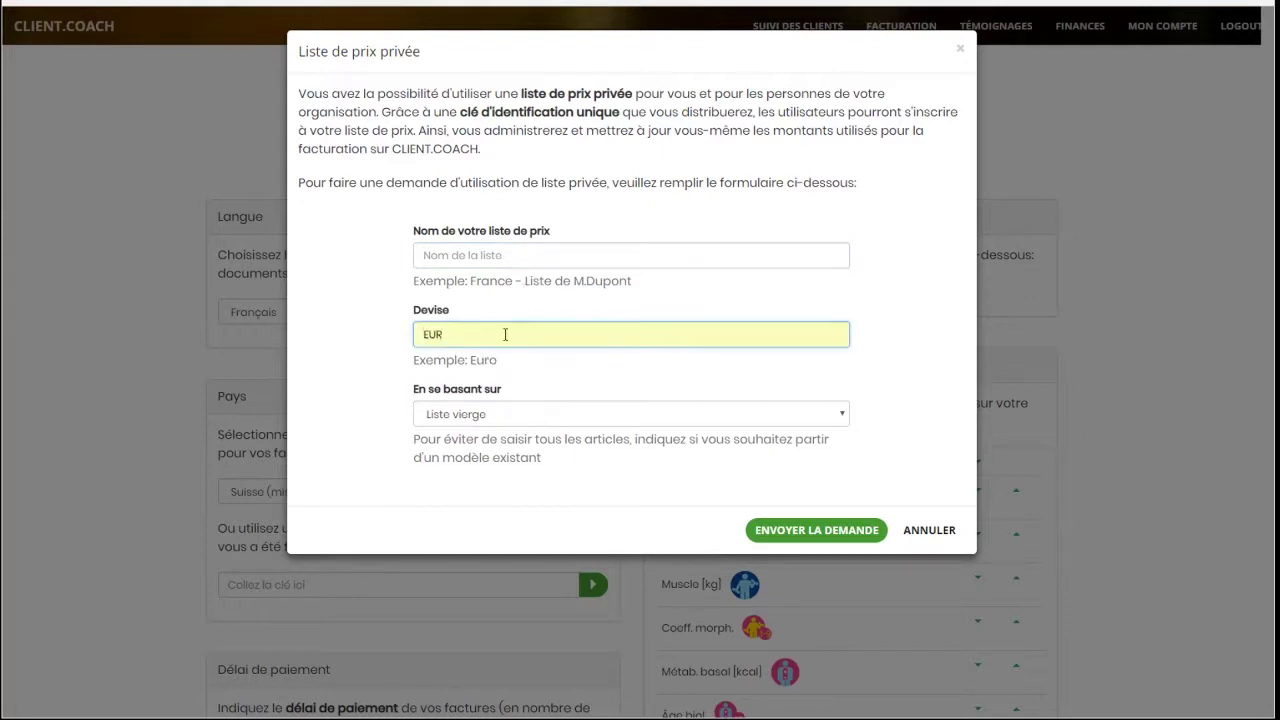
Step: Name the list "Liste de prix -" plus the owner's first name, keep Liste vierge as its basis, and send the request
{"action": "left_click", "coordinate": [492, 259]}
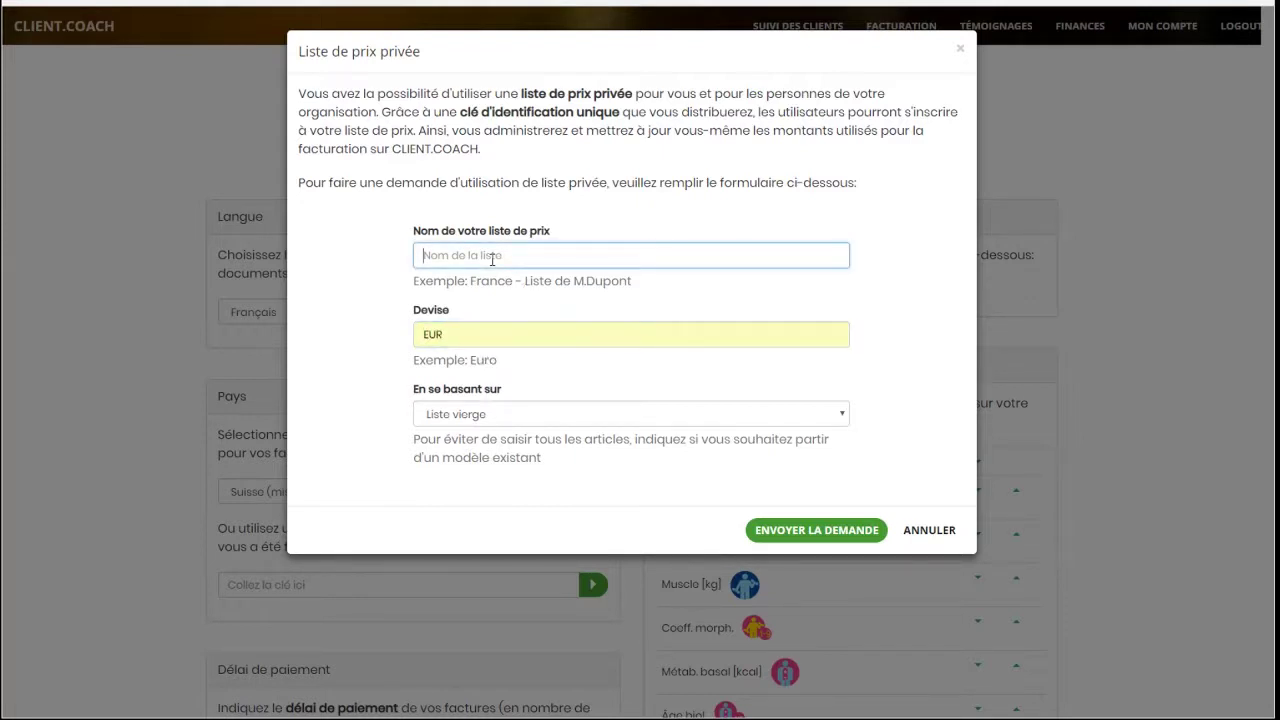
{"action": "type", "text": "Liste de prix - Dominique"}
{"action": "left_click", "coordinate": [585, 391]}
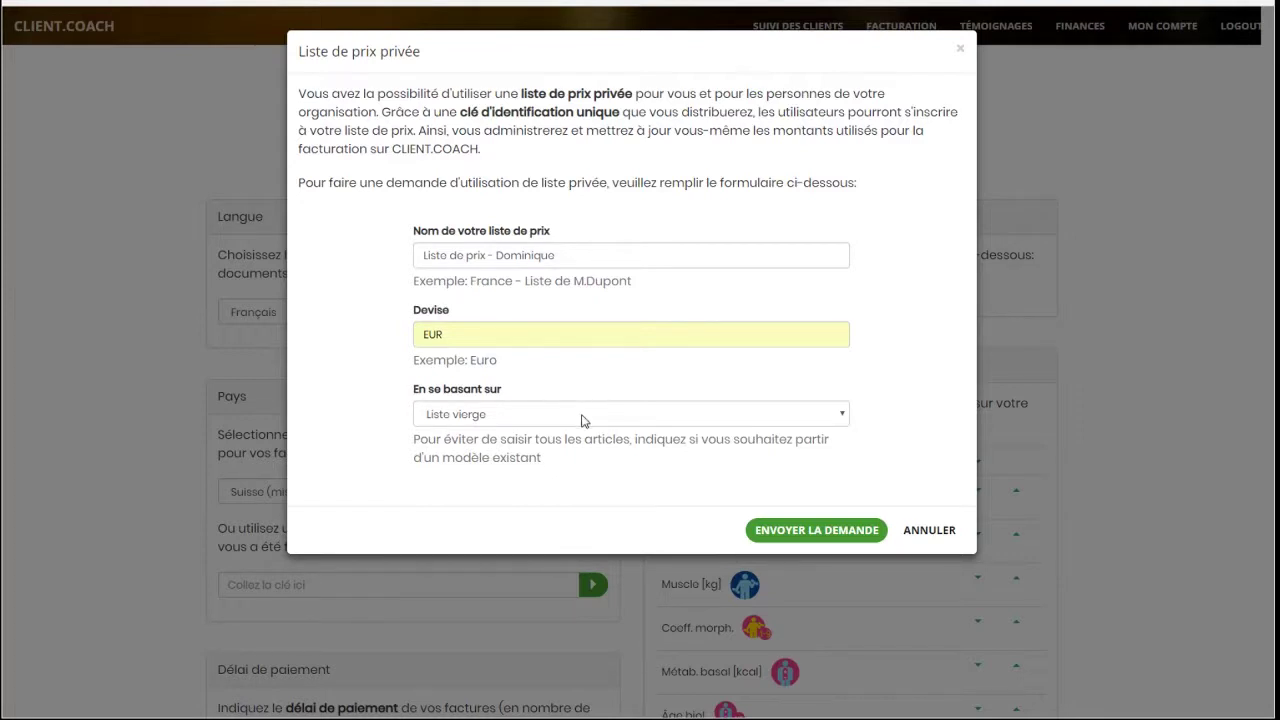
{"action": "left_click", "coordinate": [584, 420]}
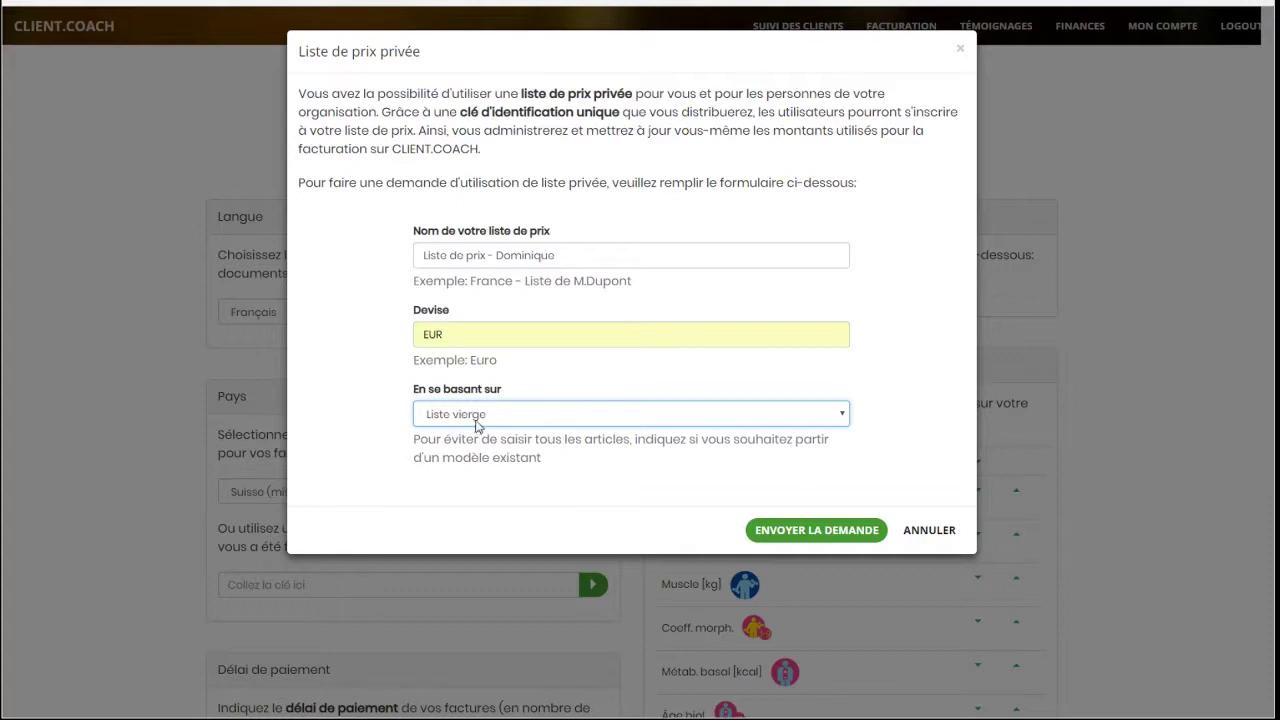
{"action": "left_click", "coordinate": [615, 495]}
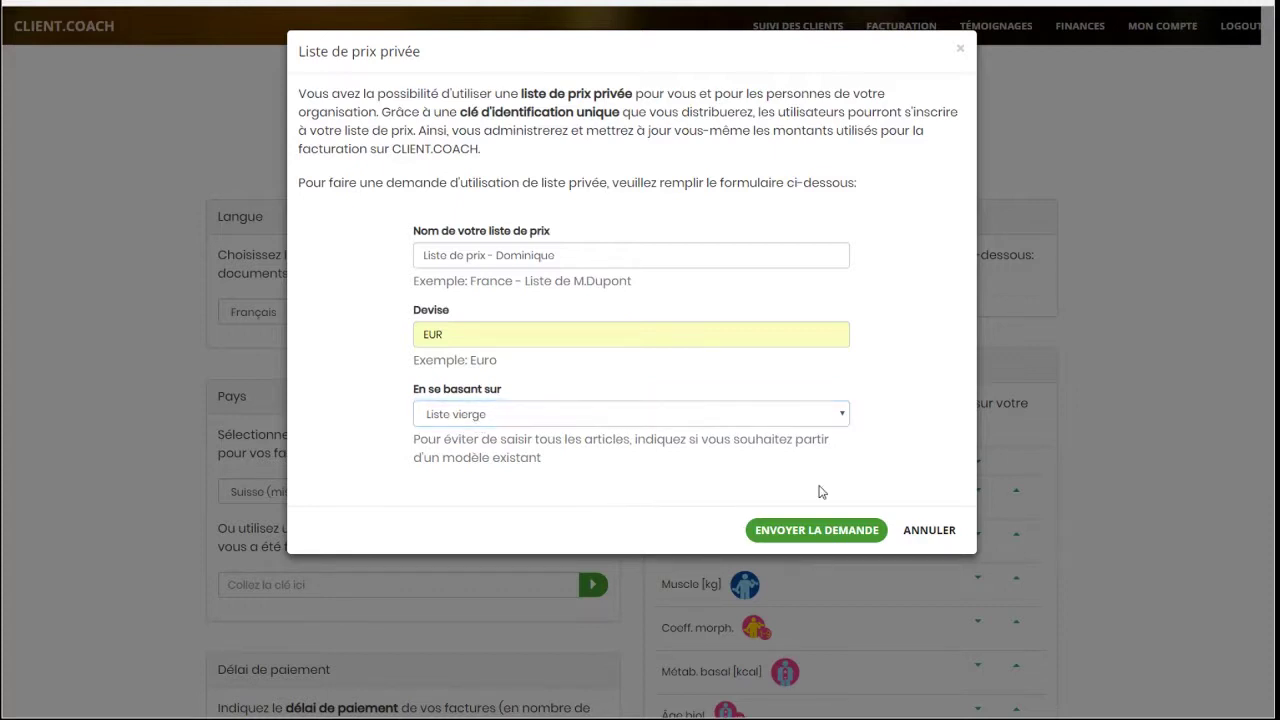
{"action": "left_click", "coordinate": [822, 537]}
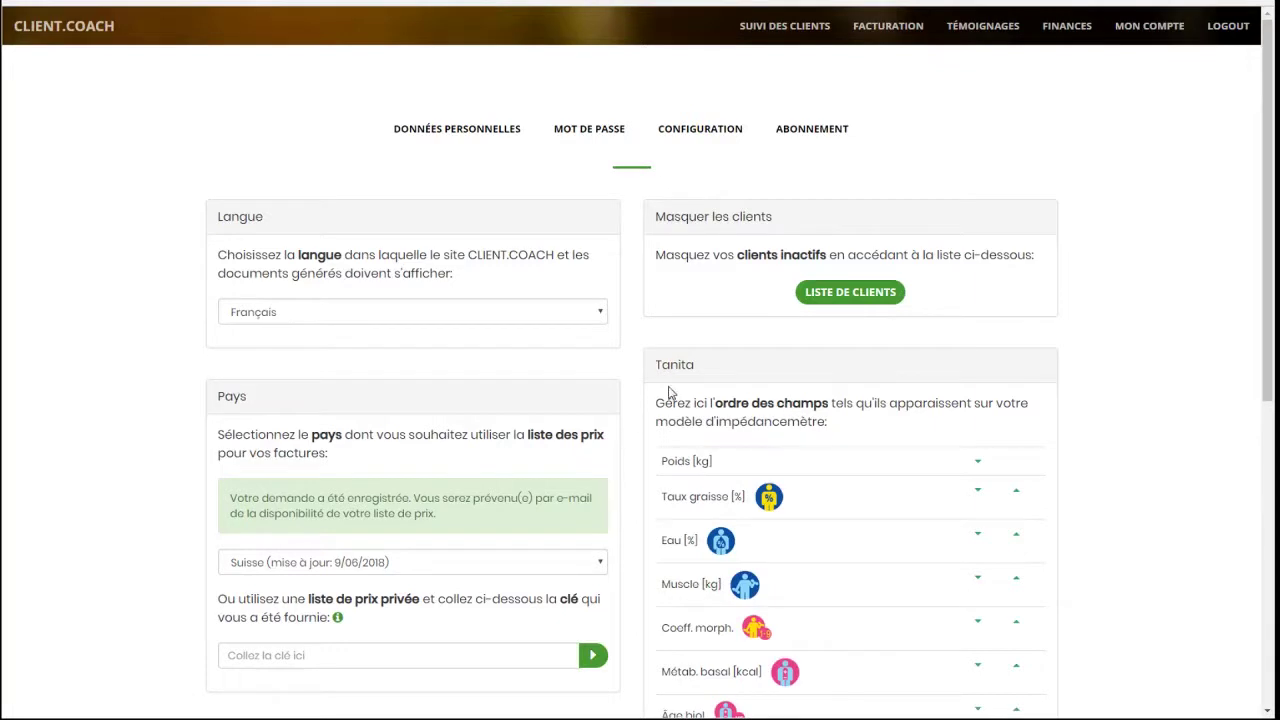
Step: Open the private price list for editing from the country administration and add 10 blank rows
{"action": "left_click", "coordinate": [1153, 33]}
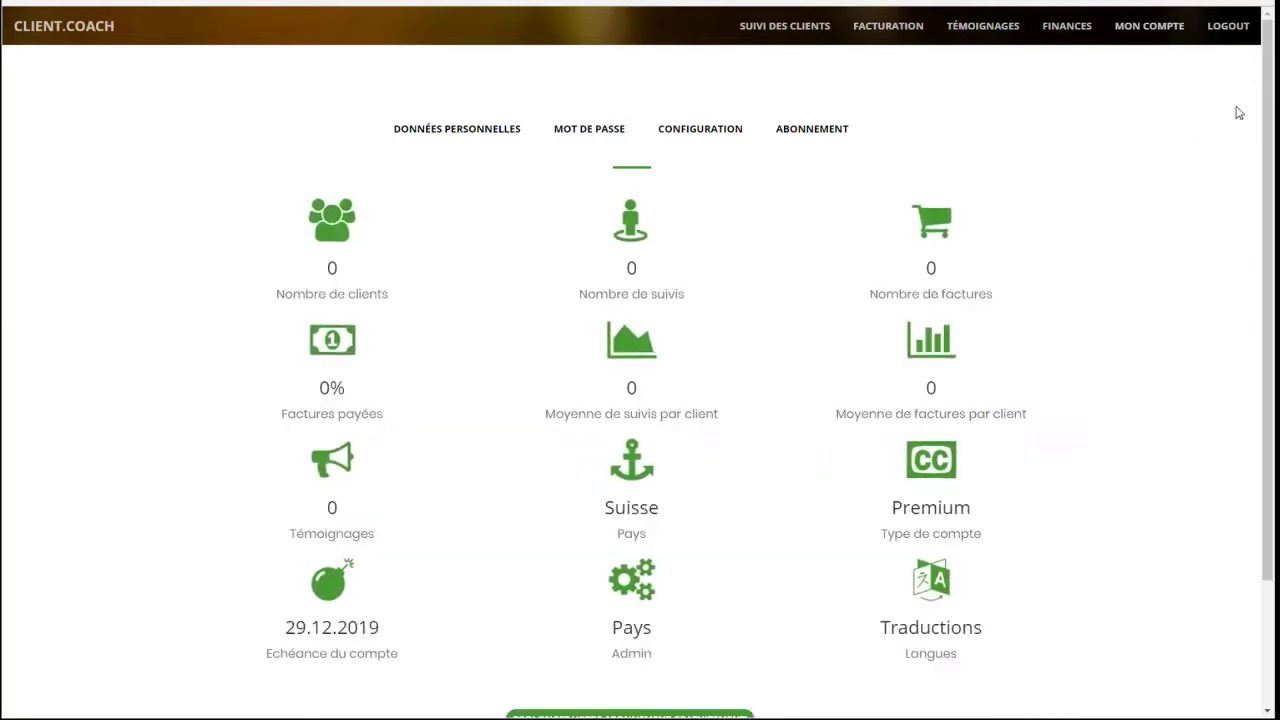
{"action": "scroll", "coordinate": [1250, 110], "scroll_direction": "down", "scroll_amount": 1}
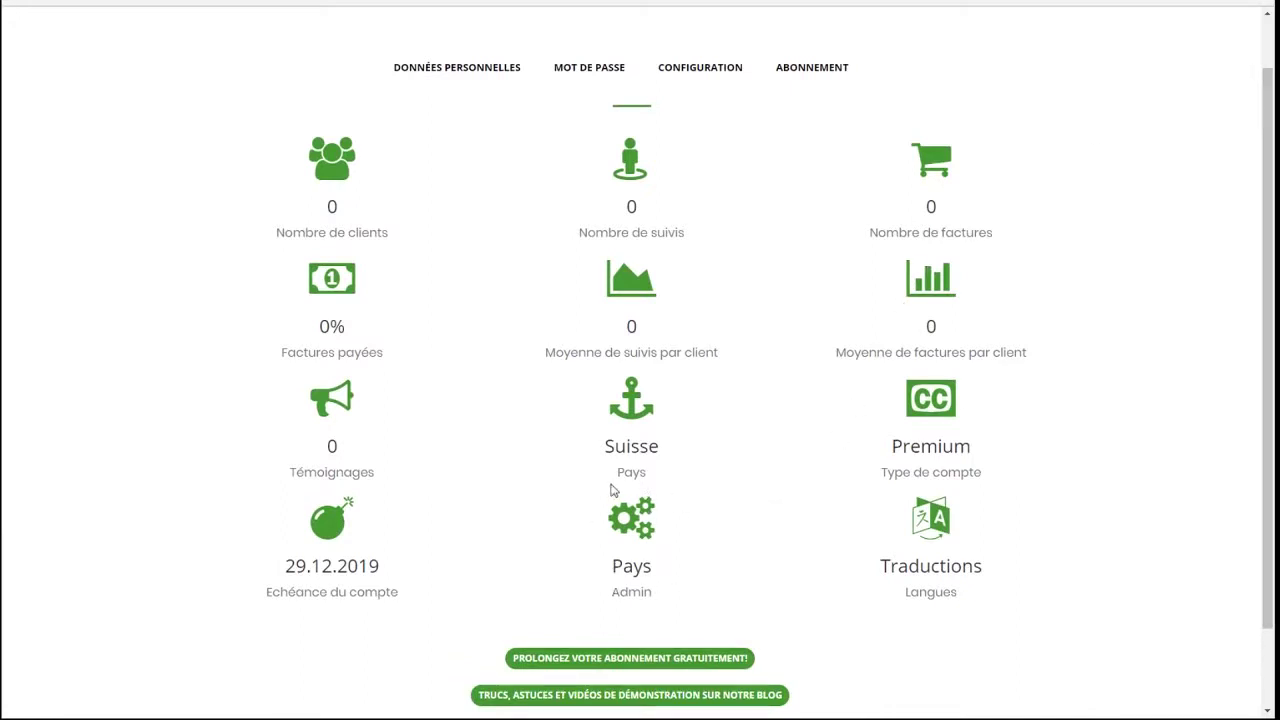
{"action": "left_click", "coordinate": [640, 527]}
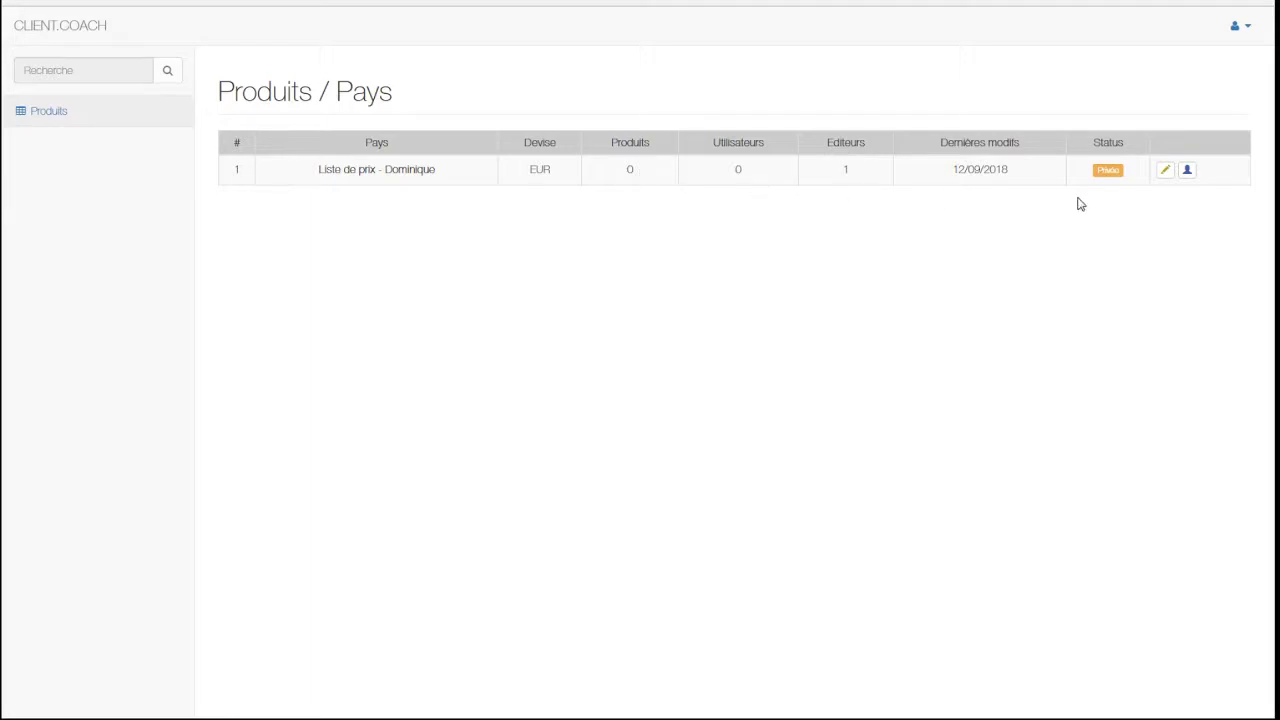
{"action": "left_click", "coordinate": [1165, 172]}
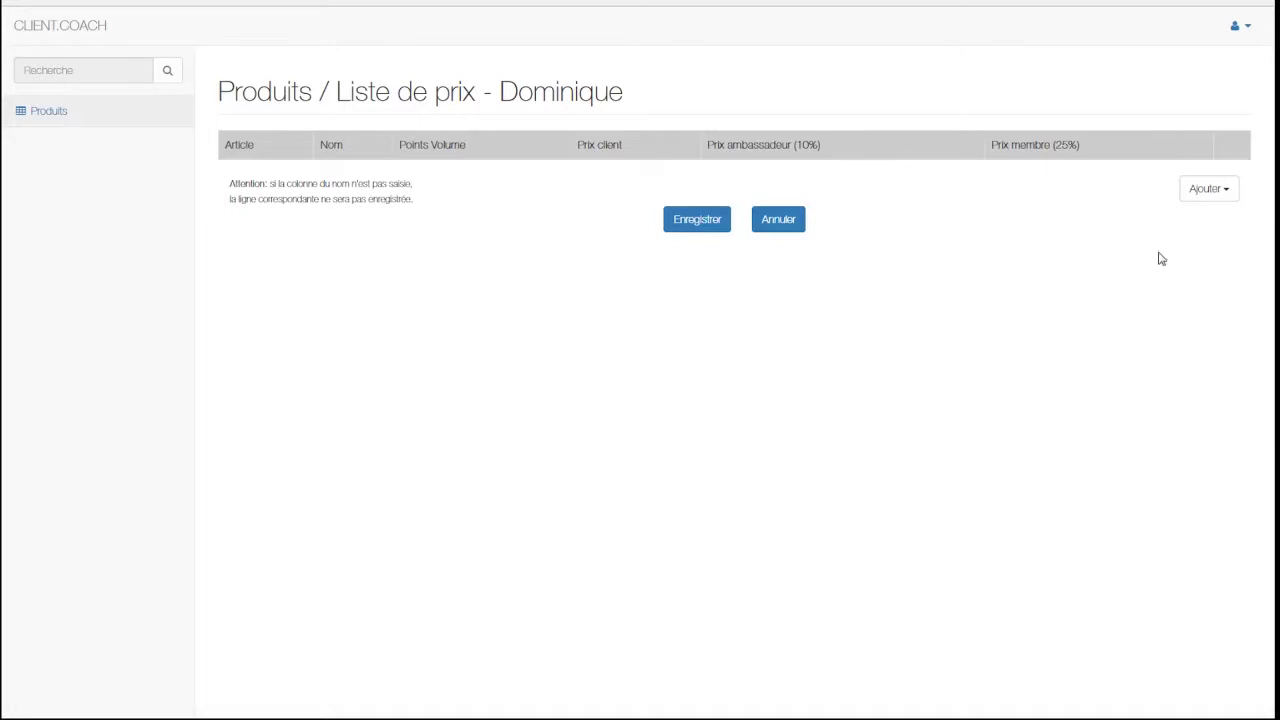
{"action": "left_click", "coordinate": [1229, 196]}
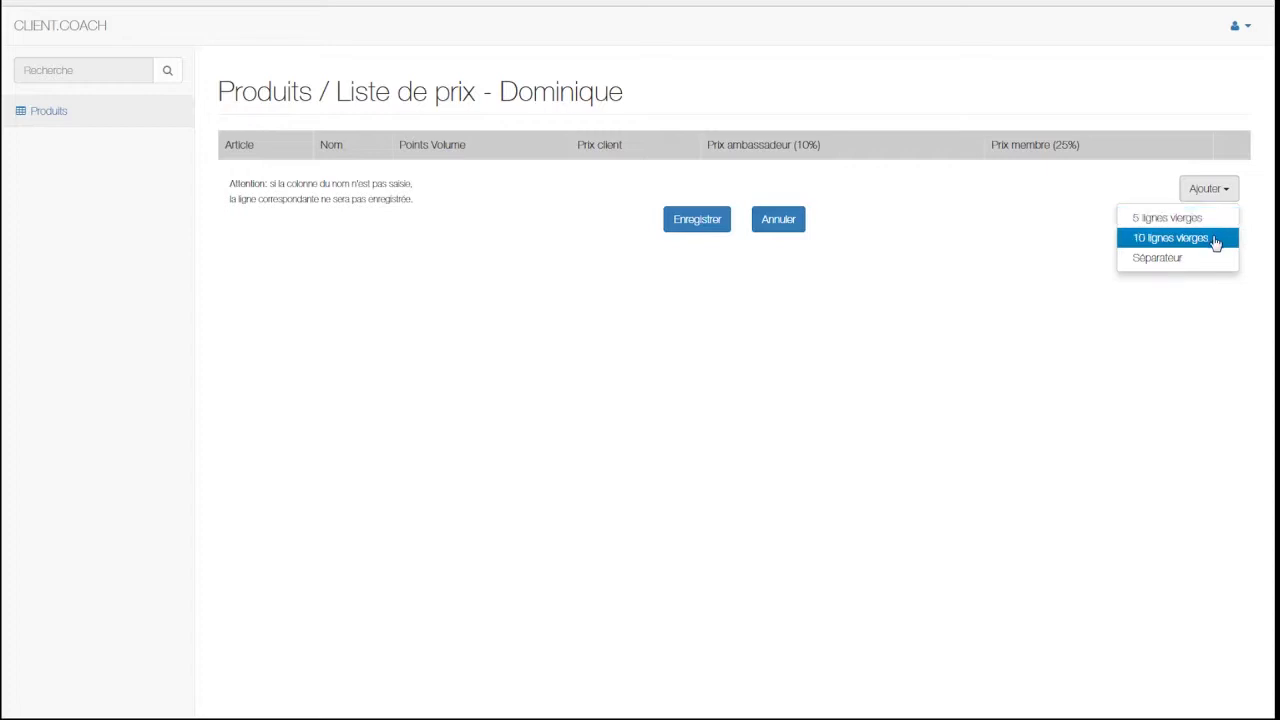
{"action": "left_click", "coordinate": [1216, 245]}
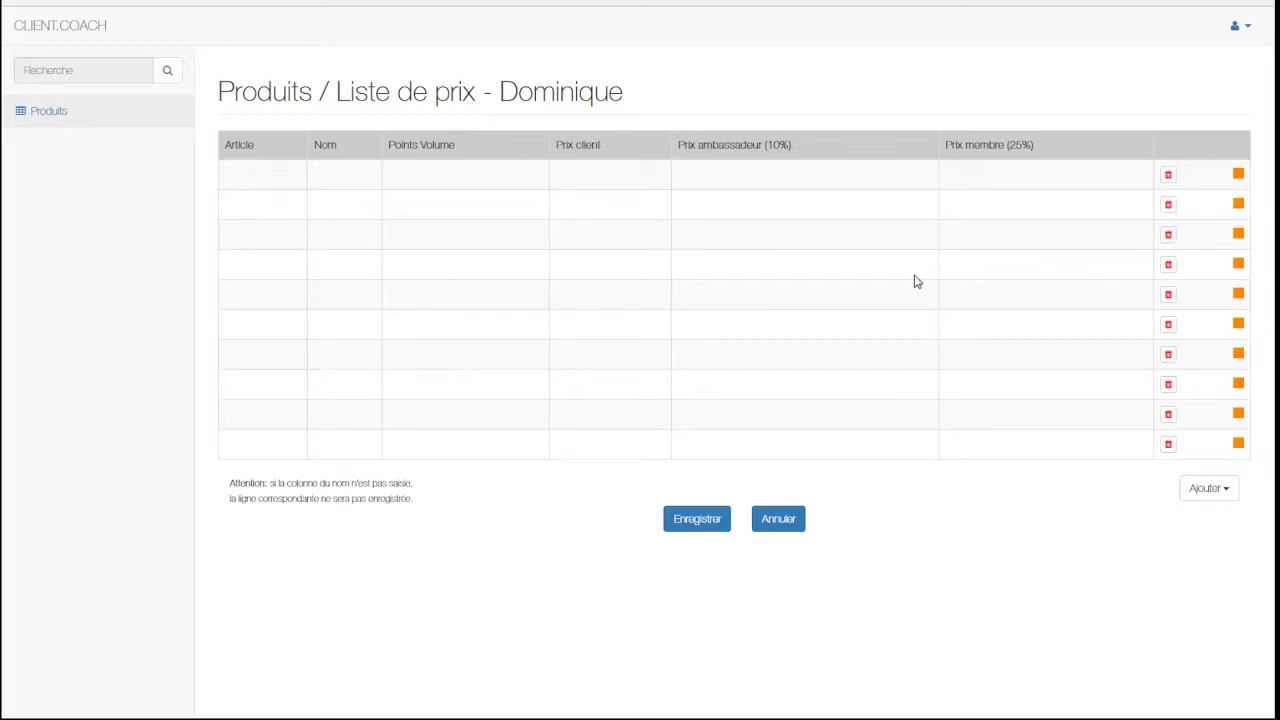
Step: Fill the first row with article 0141, Formula 1 - Parfum vanille 550 gr, 23.95 volume points, and prices 45, 40 and 35
{"action": "type", "text": "0141"}
{"action": "key", "text": "Tab"}
{"action": "type", "text": "Formula 1 - Parfum vanille 550 gr"}
{"action": "key", "text": "Tab"}
{"action": "type", "text": "23.95"}
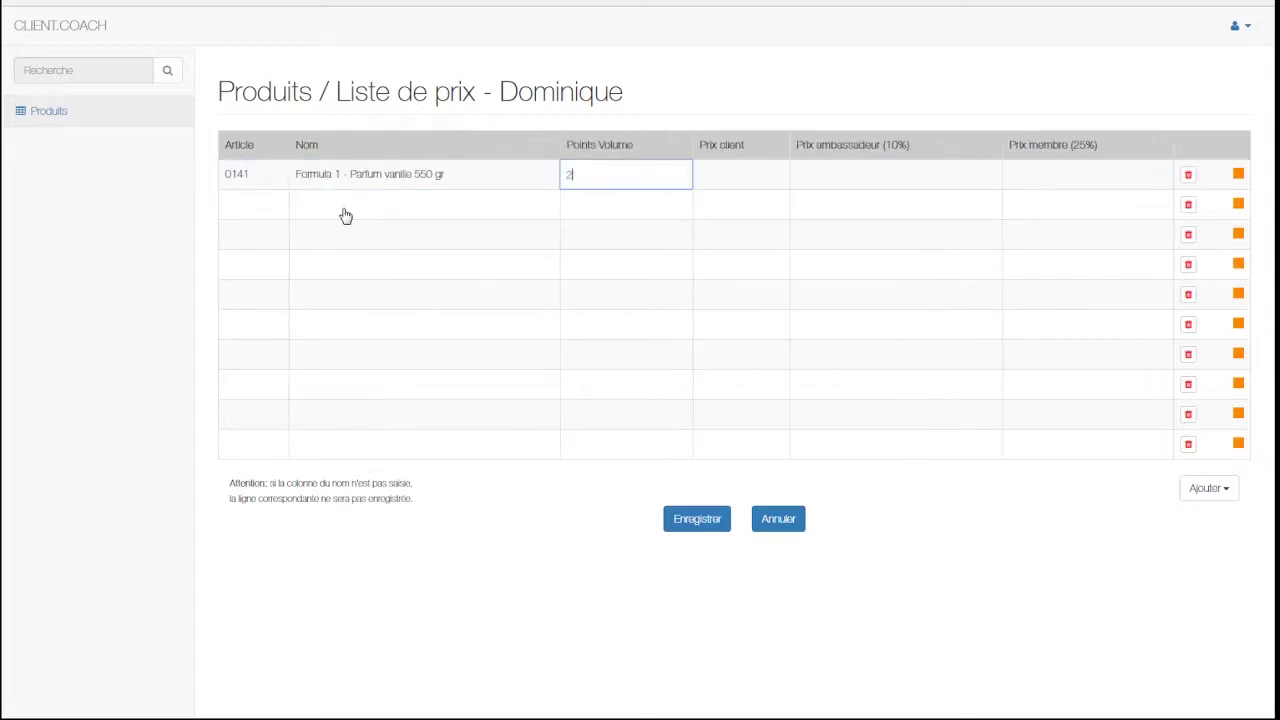
{"action": "key", "text": "Tab"}
{"action": "type", "text": "45\t40"}
{"action": "key", "text": "Tab"}
{"action": "type", "text": "35"}
{"action": "key", "text": "Tab"}
Step: Fill the second row with article 1922, Formula 1 - Parfum vanille 780 gr, 32.75 volume points, and prices 57, 51 and 44
{"action": "type", "text": "1922"}
{"action": "key", "text": "Tab"}
{"action": "type", "text": "Formula 1 - Parfum vanille 780 gr"}
{"action": "key", "text": "Tab"}
{"action": "type", "text": "32.75\t57\t51\t44"}
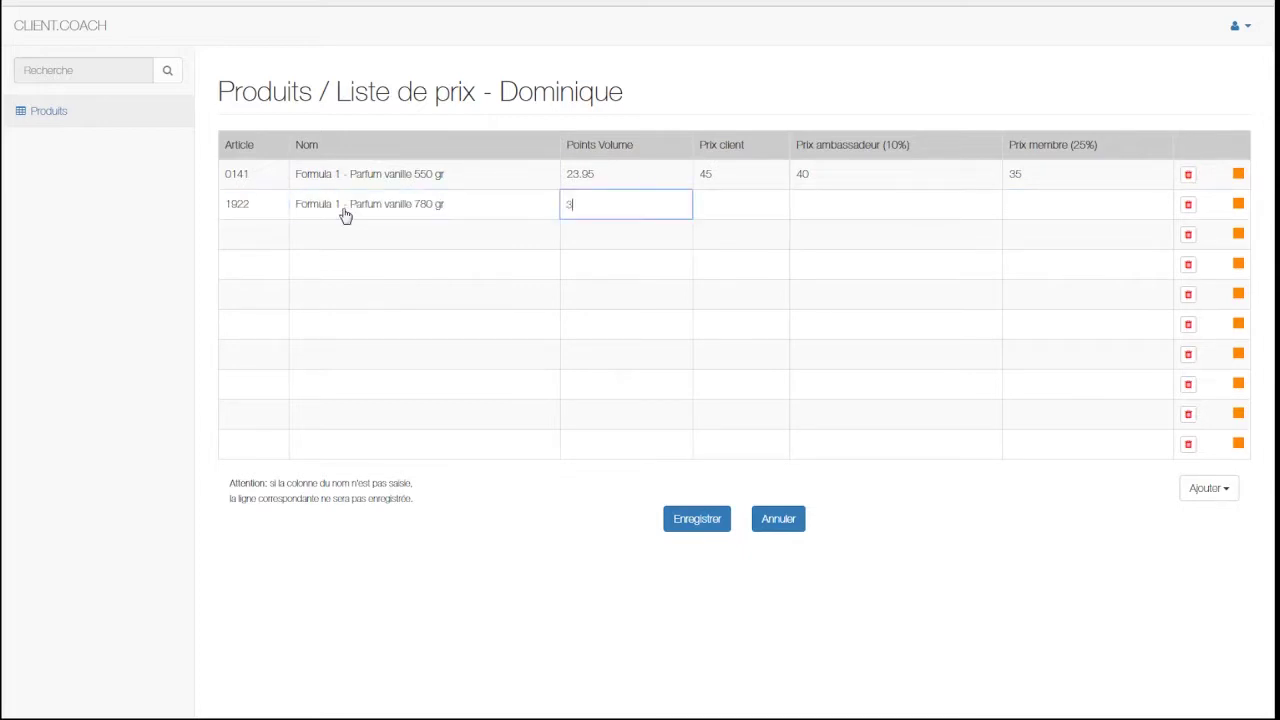
{"action": "key", "text": "Tab"}
Step: Fill the third row with article 0143, Formula 1 - Parfum fraise 550 gr, 23.95 volume points, and prices 45, 40 and 35
{"action": "type", "text": "0143"}
{"action": "key", "text": "Tab"}
{"action": "type", "text": "Formula 1 - Parfum fraise 550 gr"}
{"action": "key", "text": "Tab"}
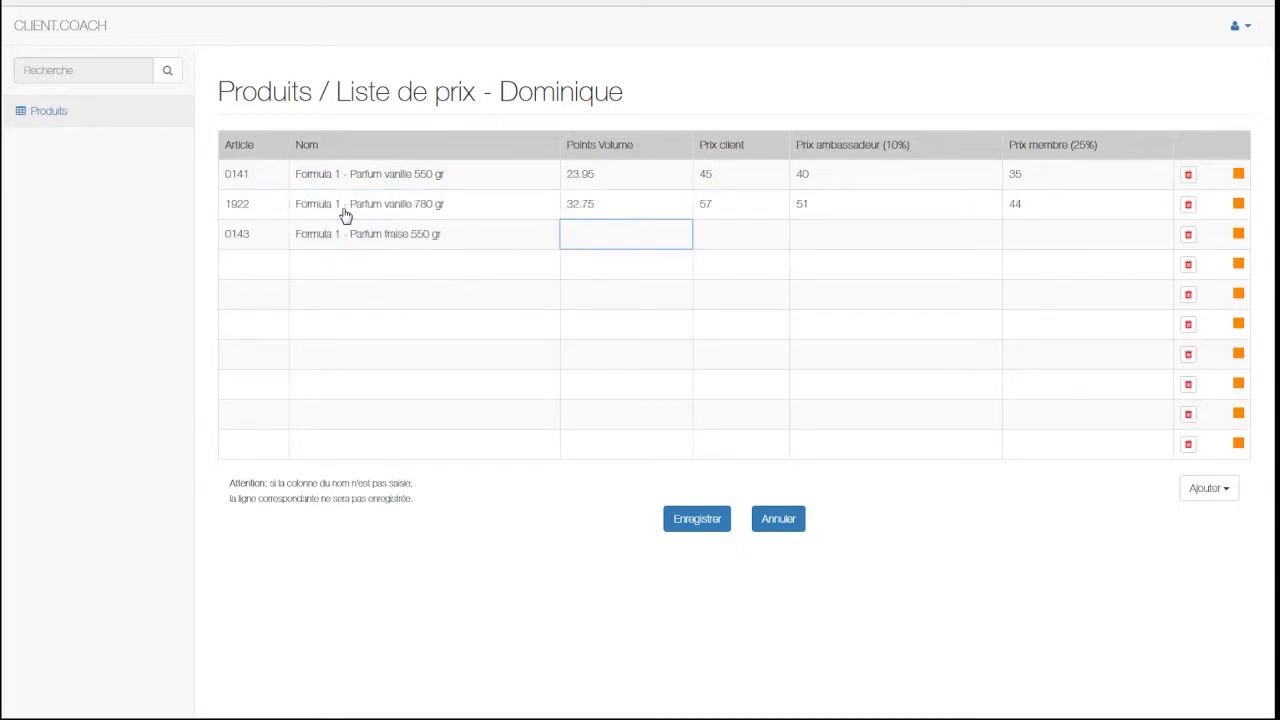
{"action": "type", "text": "23.95"}
{"action": "key", "text": "Tab"}
{"action": "type", "text": "45\t40\t35"}
{"action": "key", "text": "Tab"}
Step: Fill the fourth row with article 2653, Formula 1 - 7 sachets parfum vanille, 9.17 volume points, and prices 17, 16 and 14
{"action": "type", "text": "2653"}
{"action": "key", "text": "Tab"}
{"action": "type", "text": "Formula 1 -"}
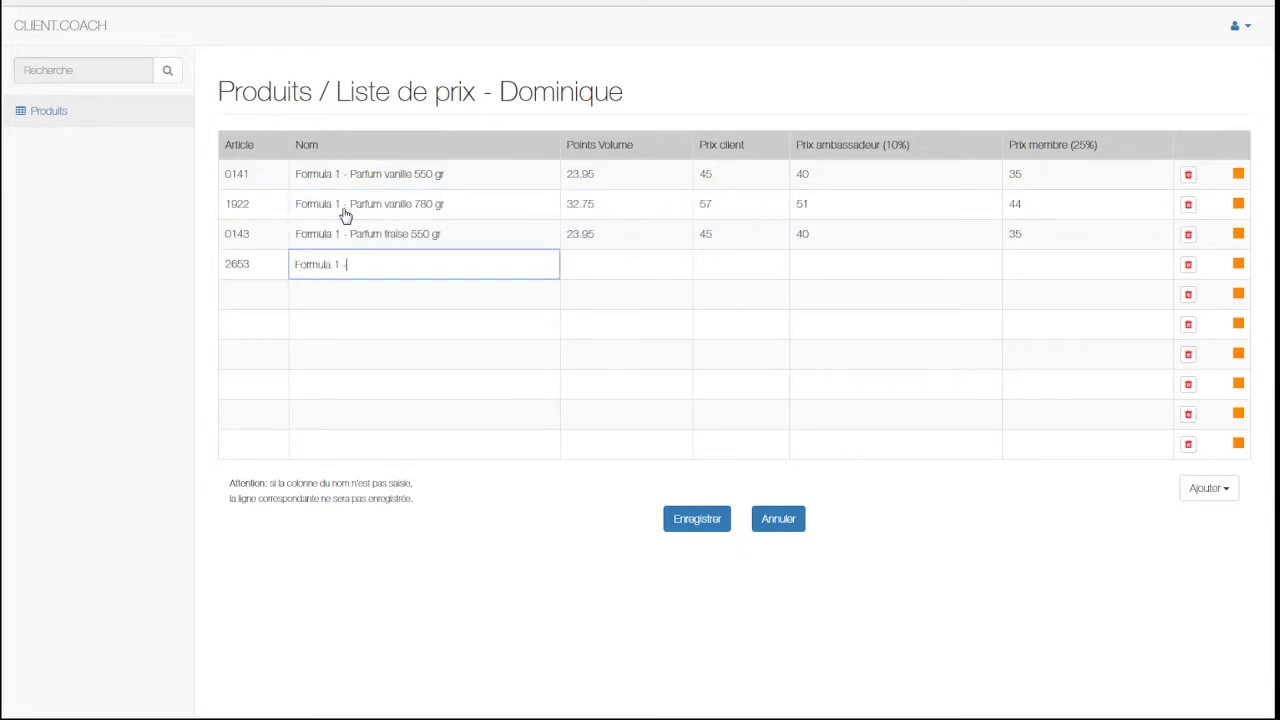
{"action": "type", "text": " 7 sachets parfum vanille"}
{"action": "key", "text": "Tab"}
{"action": "type", "text": "9.17\t17"}
{"action": "key", "text": "Tab"}
{"action": "type", "text": "16\t14"}
{"action": "key", "text": "Return"}
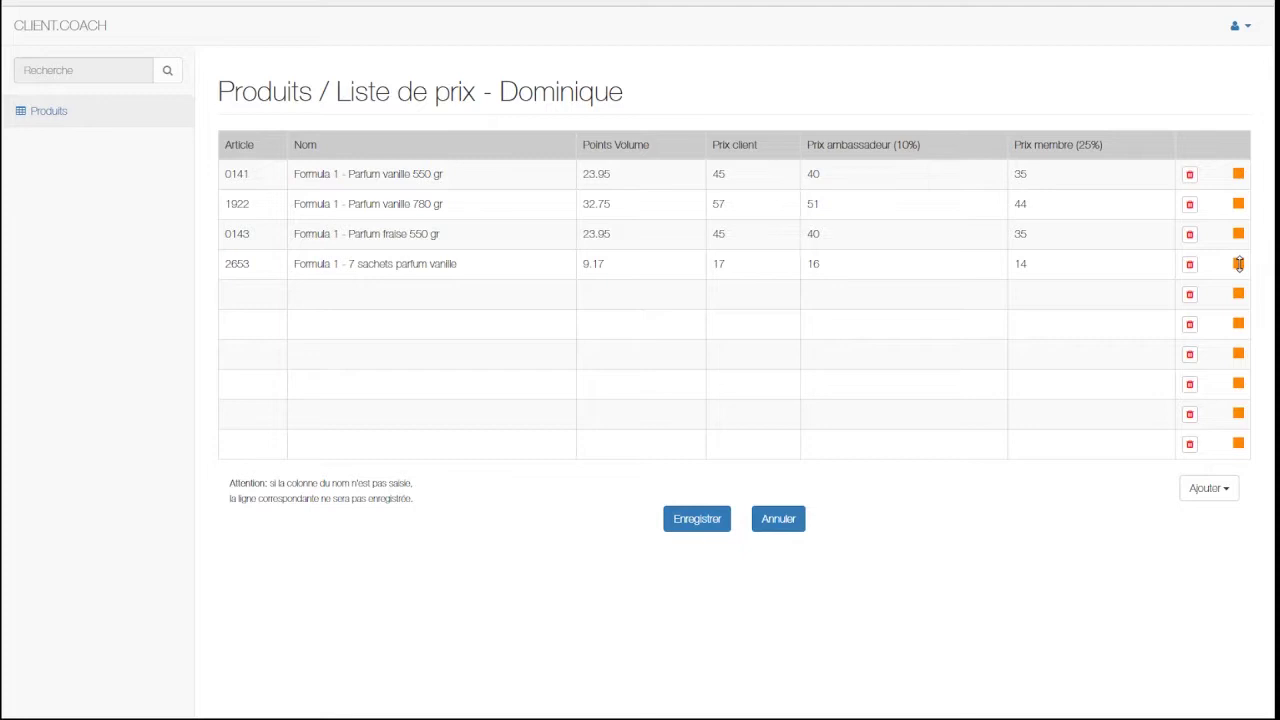
Step: Move article 2653 directly below article 0141 and delete the first blank row
{"action": "left_click_drag", "start_coordinate": [1238, 263], "coordinate": [1236, 205]}
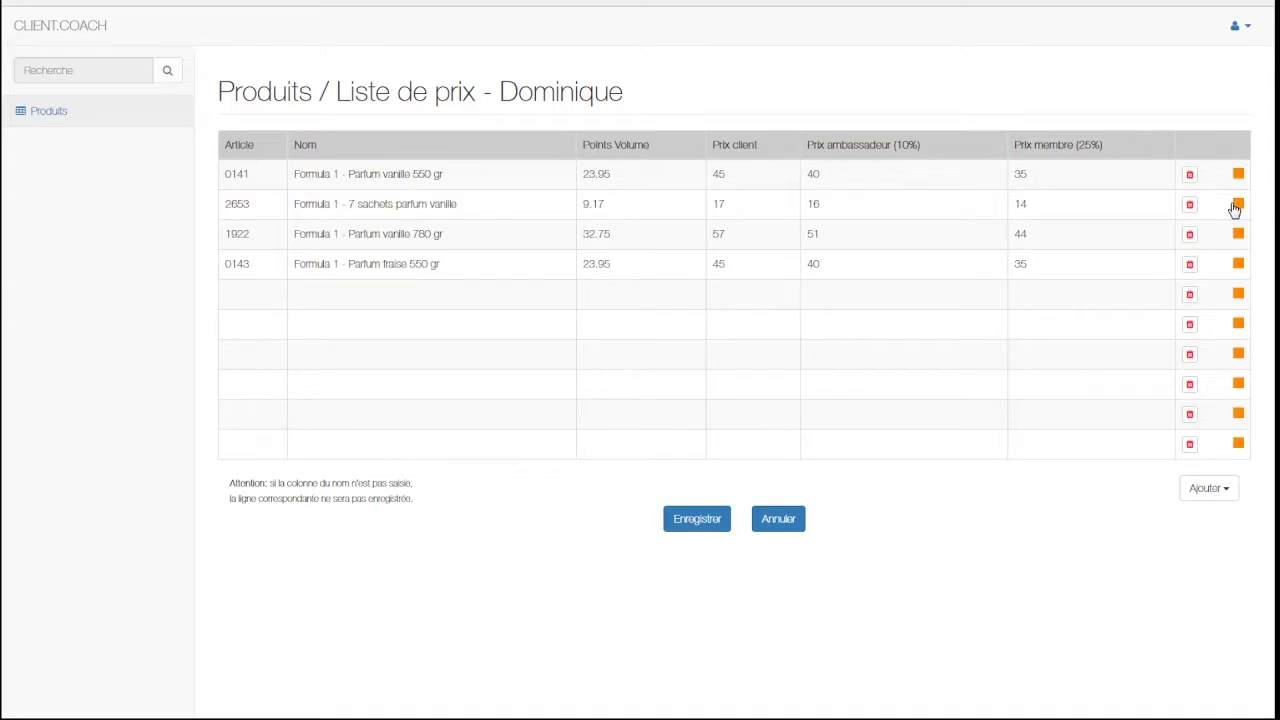
{"action": "left_click", "coordinate": [1190, 297]}
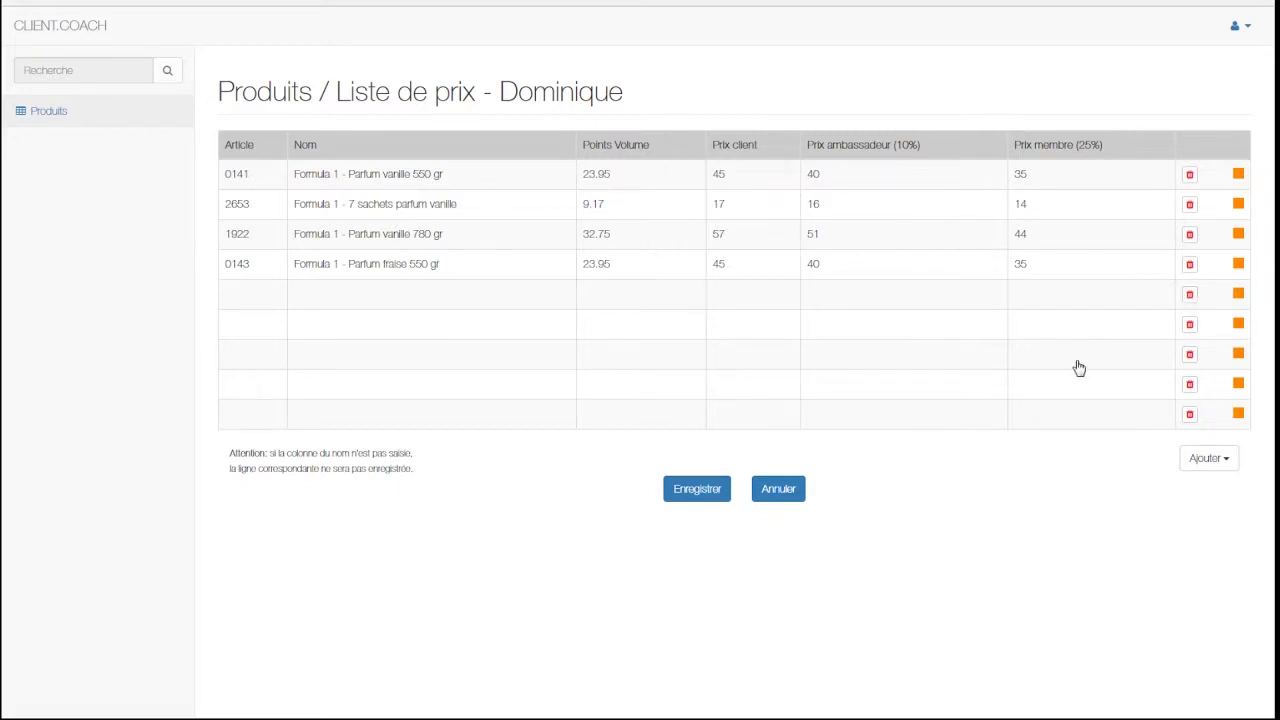
Step: Add a separator between articles 1922 and 0143, and save the price list
{"action": "left_click", "coordinate": [1231, 461]}
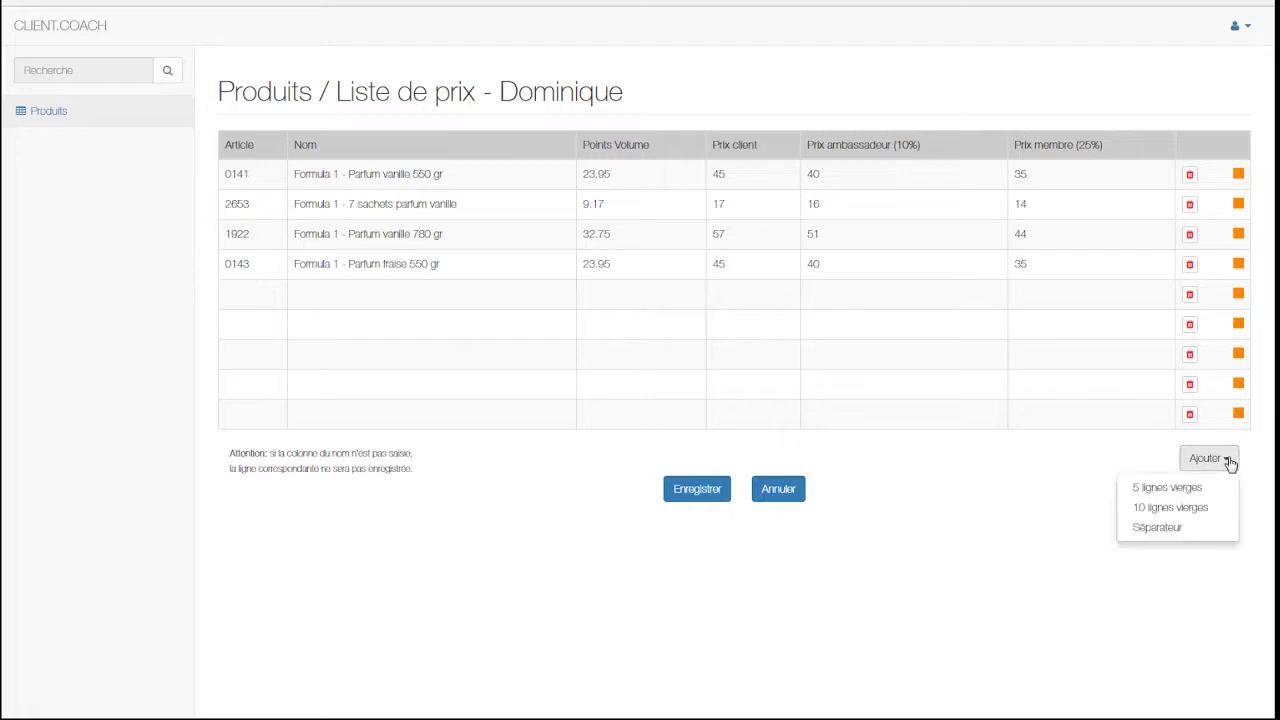
{"action": "left_click", "coordinate": [1197, 529]}
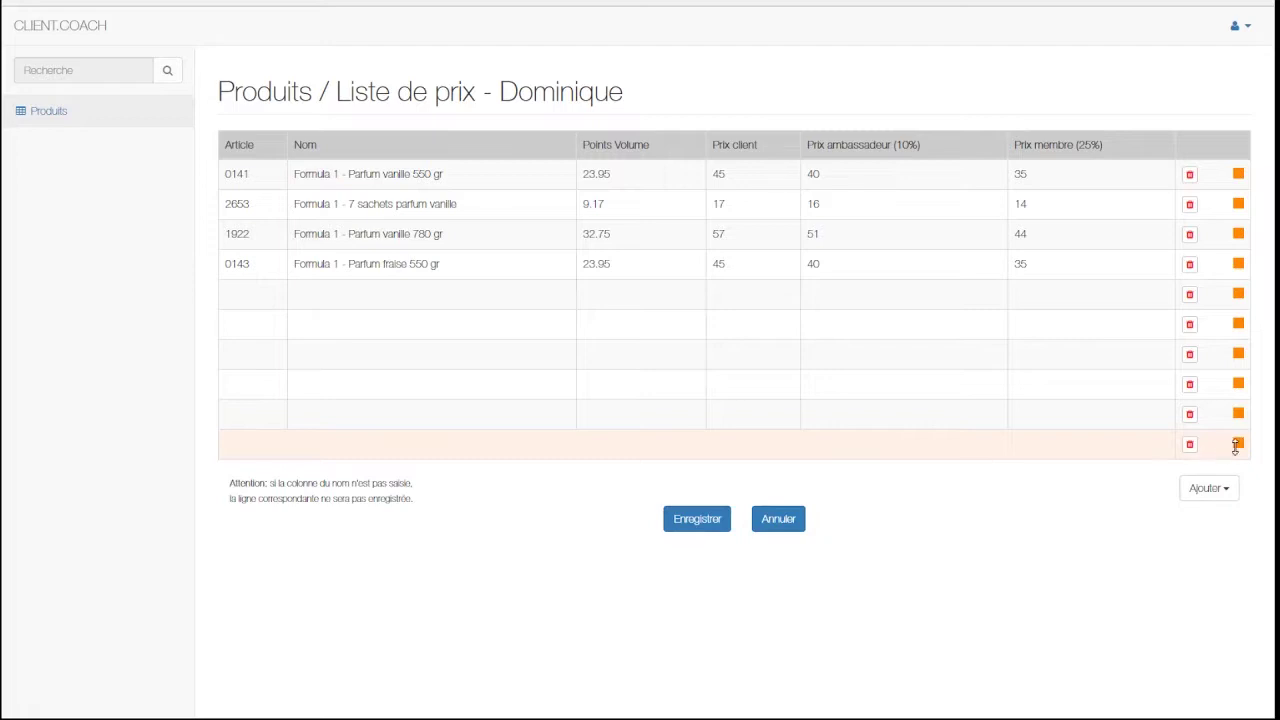
{"action": "left_click_drag", "start_coordinate": [1237, 444], "coordinate": [1214, 275]}
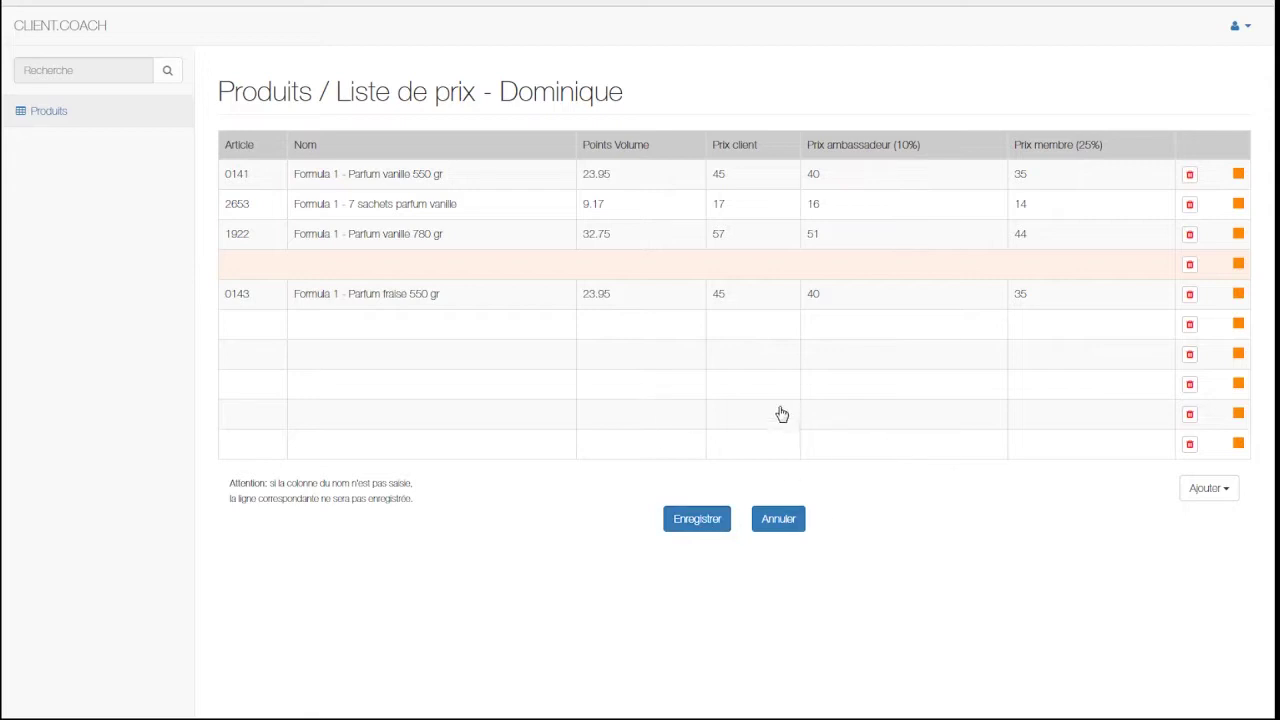
{"action": "left_click", "coordinate": [698, 525]}
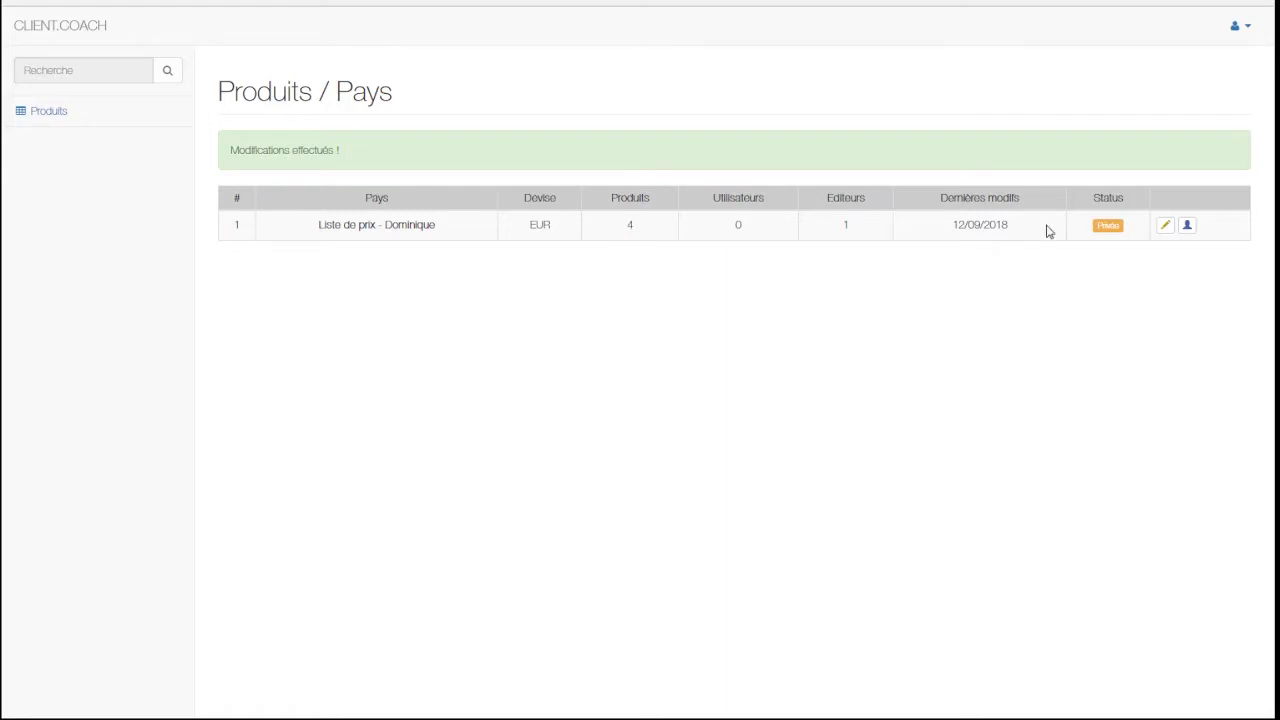
Step: Open the user management page of the private price list and copy the list's access key
{"action": "left_click", "coordinate": [1187, 229]}
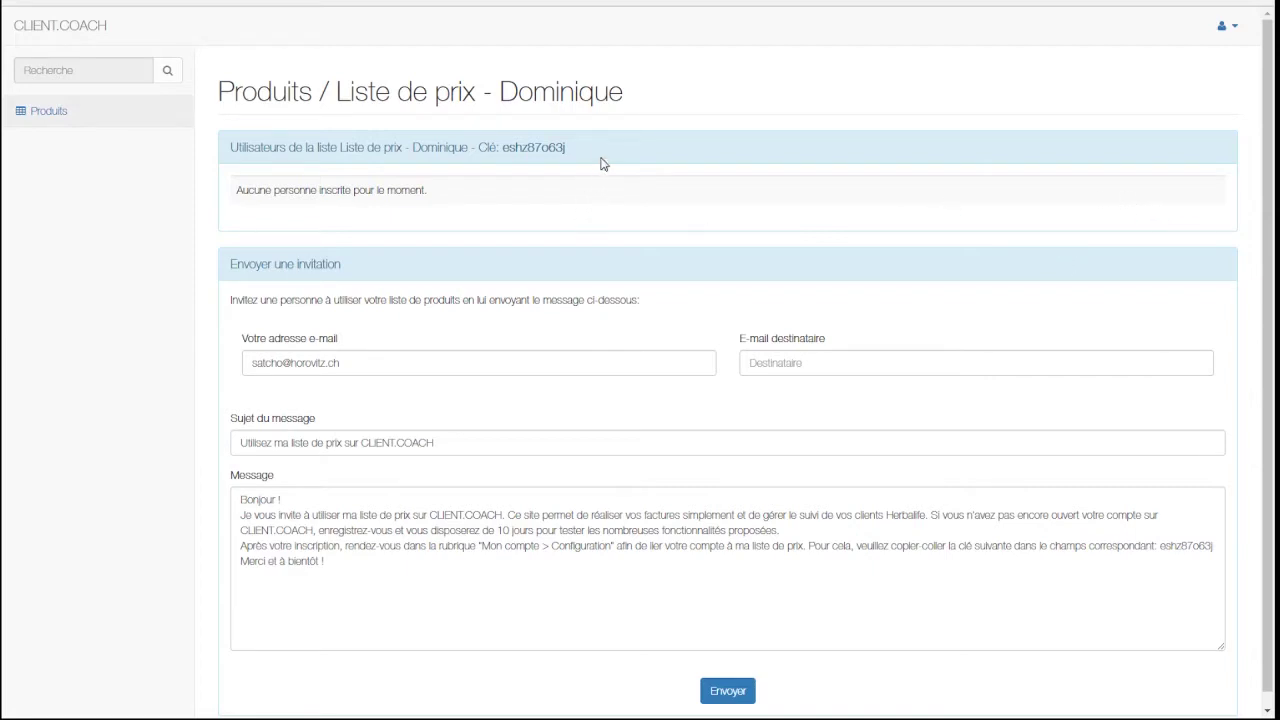
{"action": "left_click_drag", "start_coordinate": [597, 149], "coordinate": [502, 148]}
{"action": "key", "text": "ctrl+c"}
Step: In the account configuration, paste the access key into the private price list field and apply it
{"action": "left_click", "coordinate": [1238, 32]}
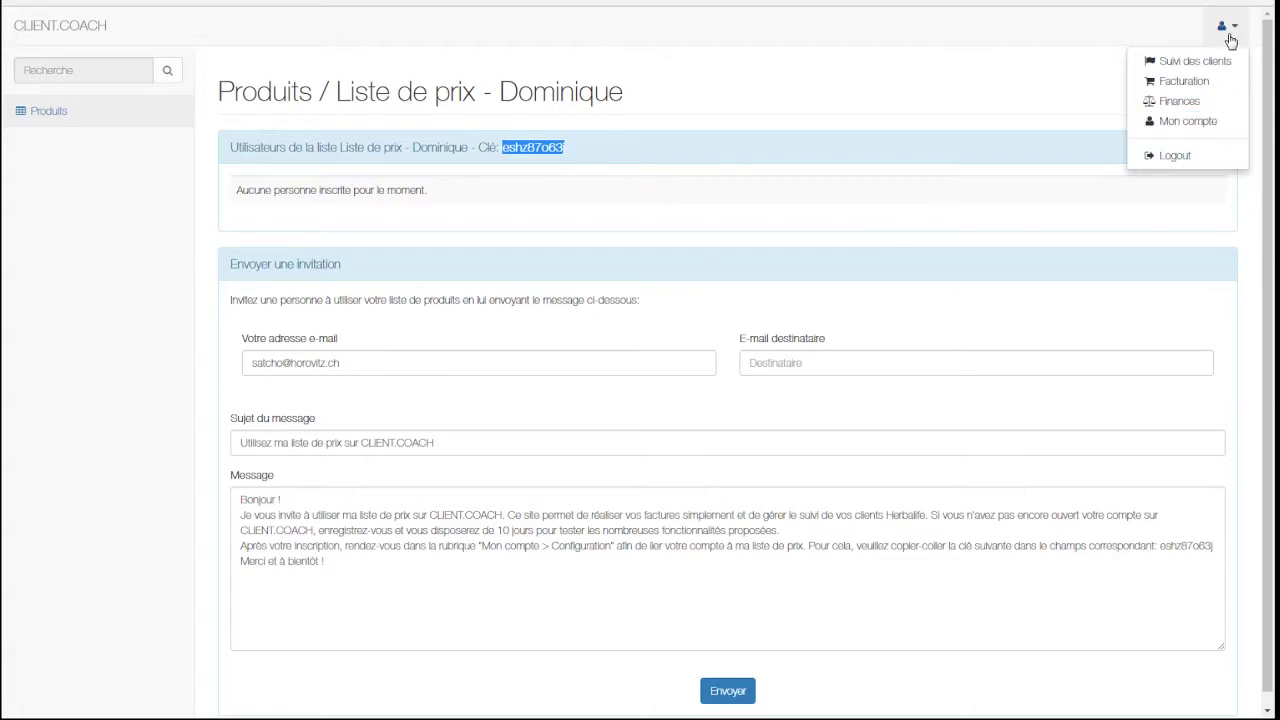
{"action": "left_click", "coordinate": [1212, 131]}
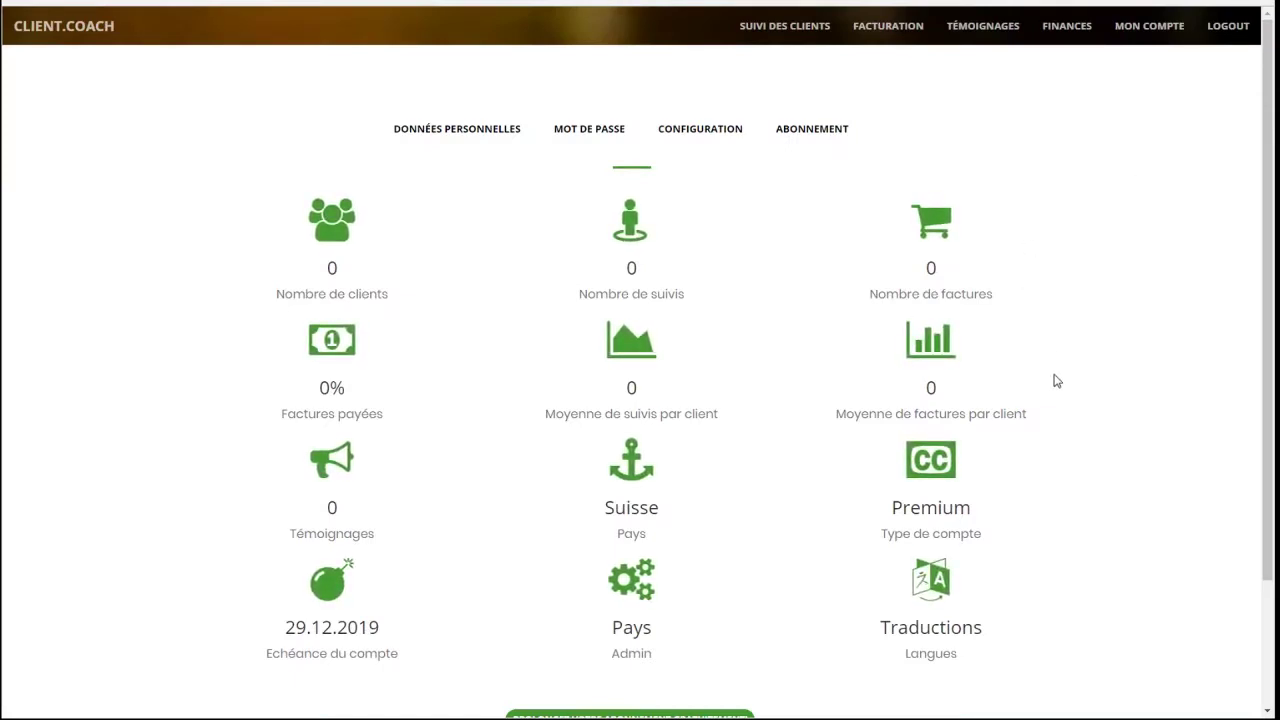
{"action": "left_click", "coordinate": [703, 131]}
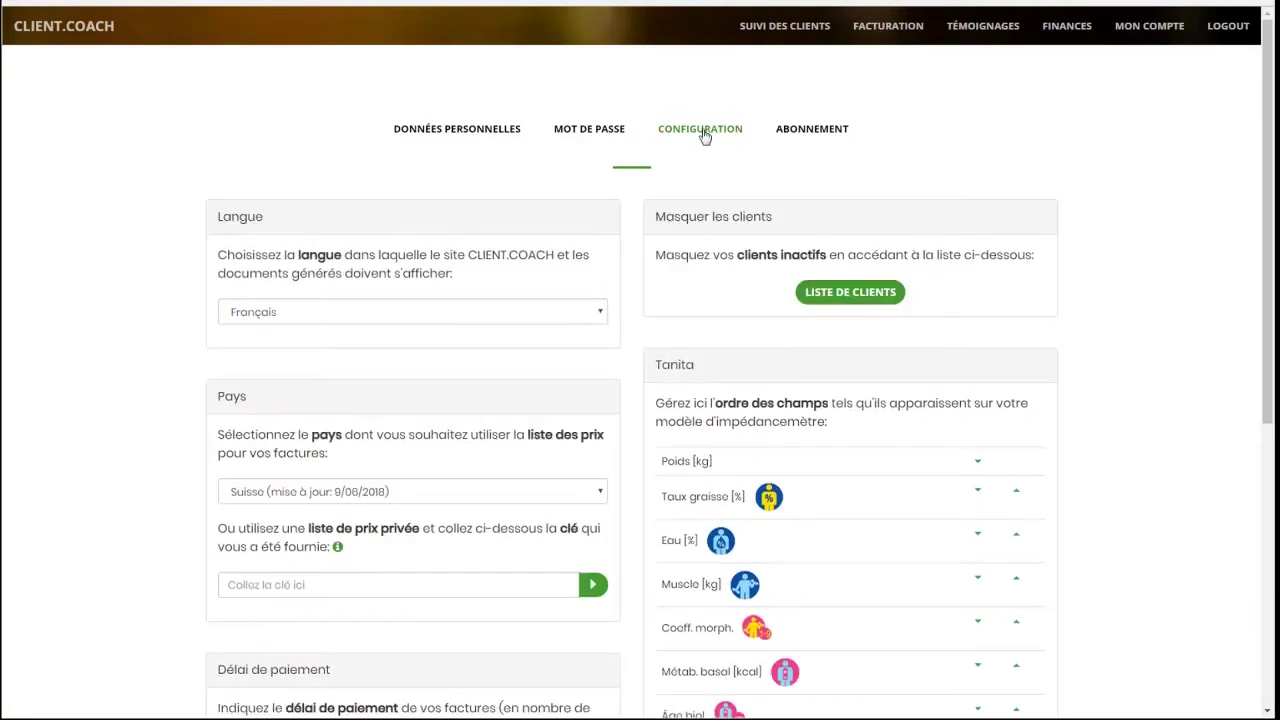
{"action": "left_click", "coordinate": [345, 580]}
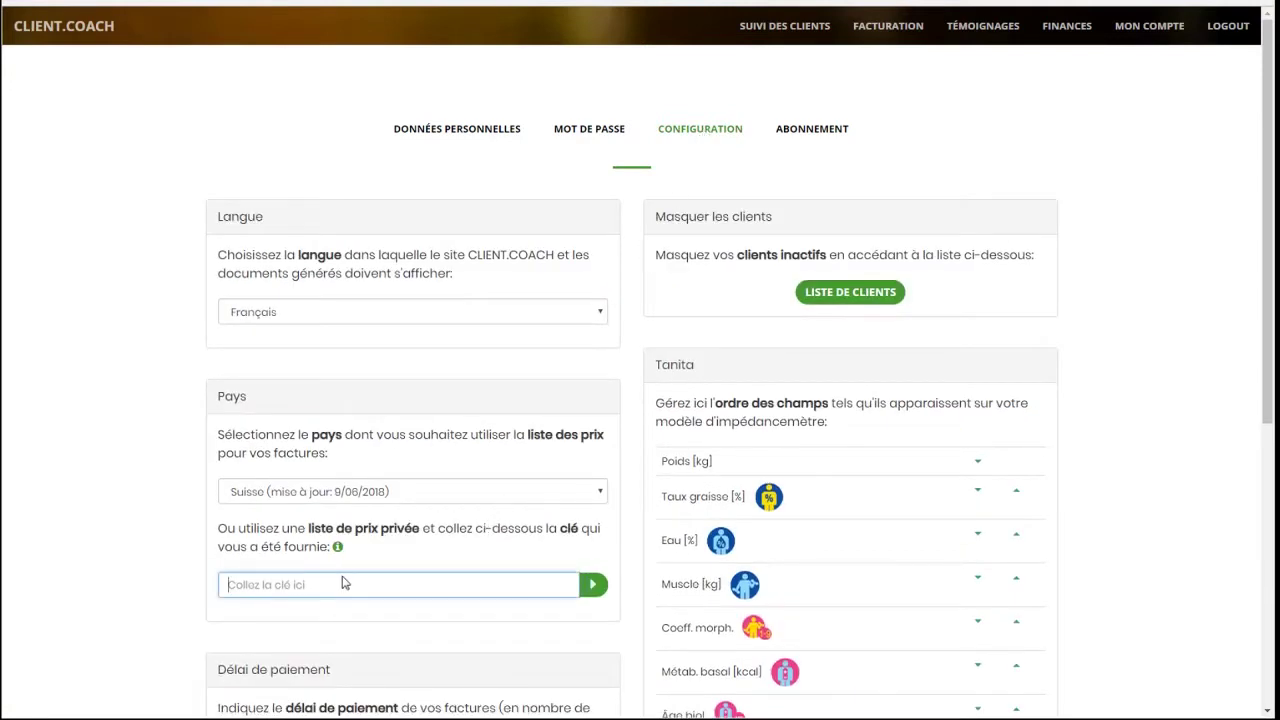
{"action": "key", "text": "ctrl+v"}
{"action": "left_click", "coordinate": [585, 657]}
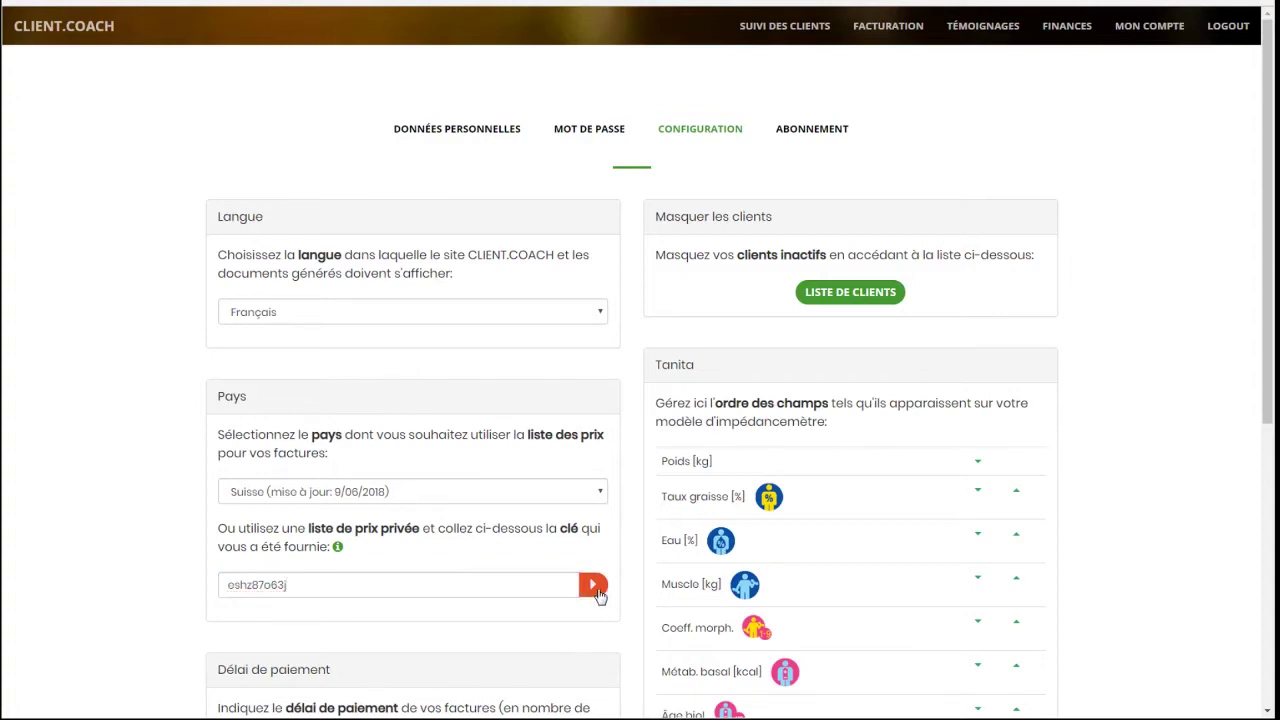
{"action": "left_click", "coordinate": [593, 586]}
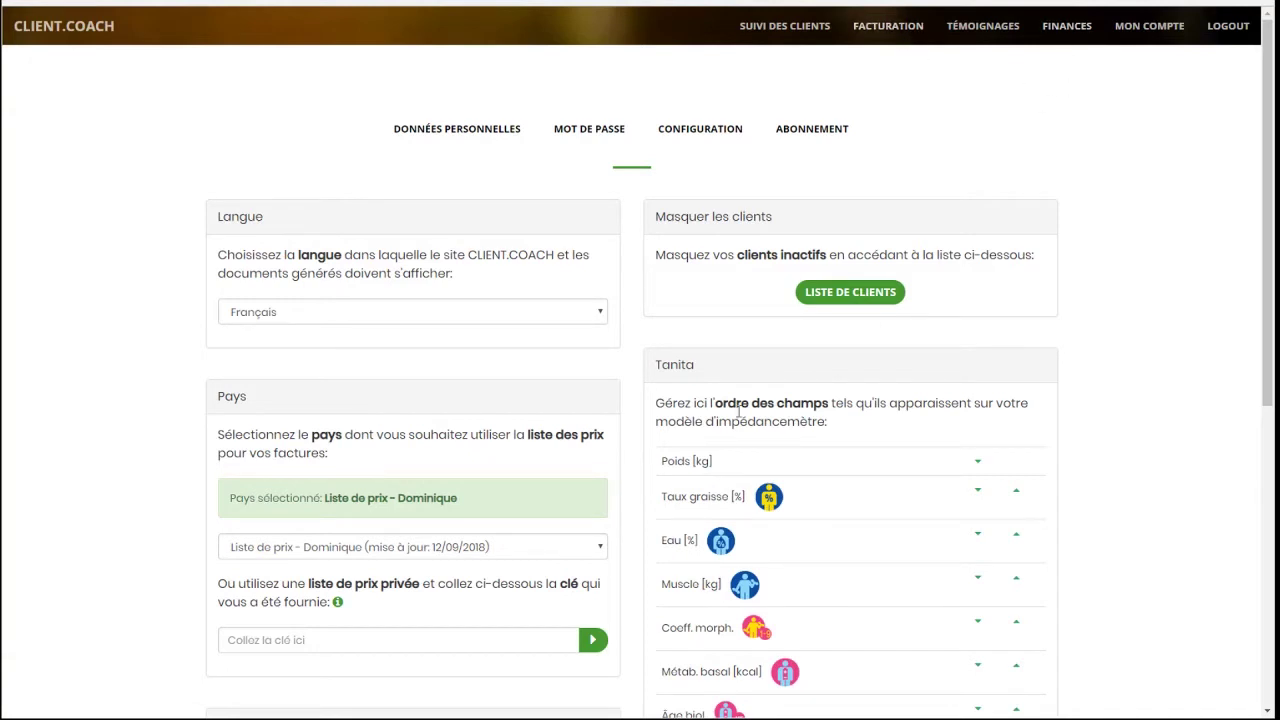
{"action": "left_click", "coordinate": [414, 553]}
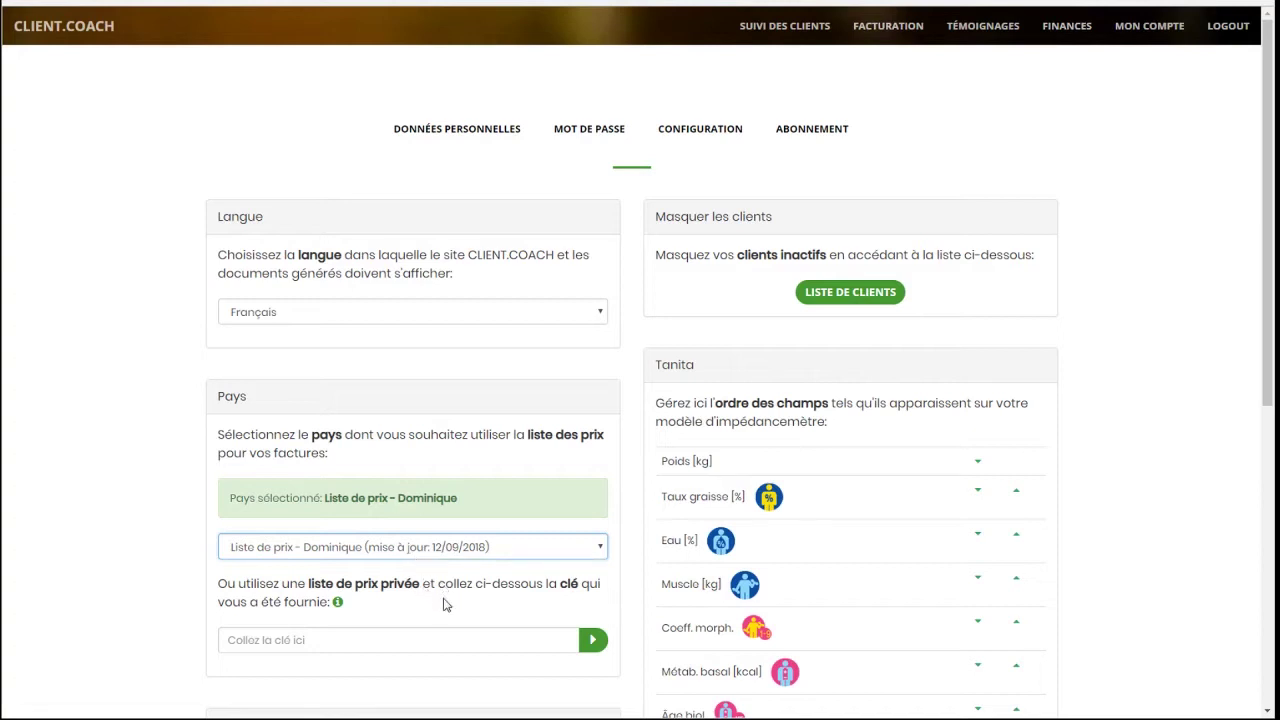
{"action": "left_click", "coordinate": [181, 578]}
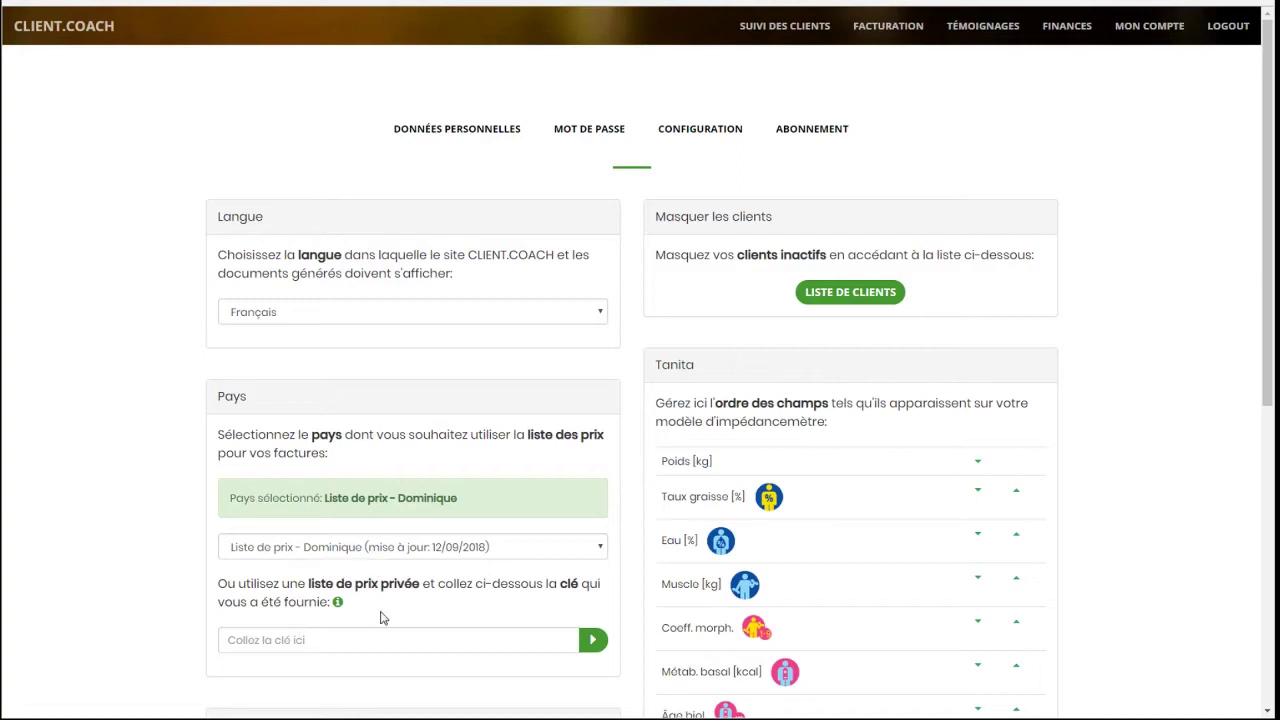
Step: Return to the private price list's user page and examine its registered users and the invitation message containing the access key
{"action": "left_click", "coordinate": [1145, 27]}
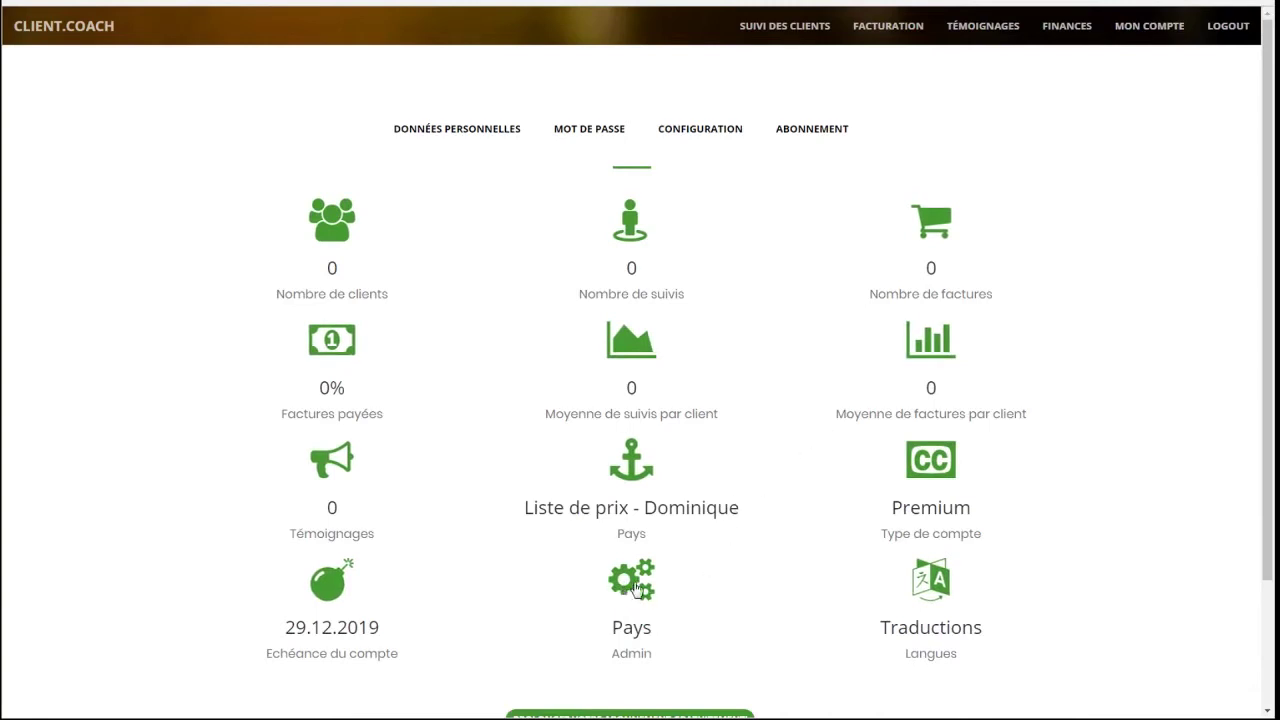
{"action": "left_click", "coordinate": [634, 588]}
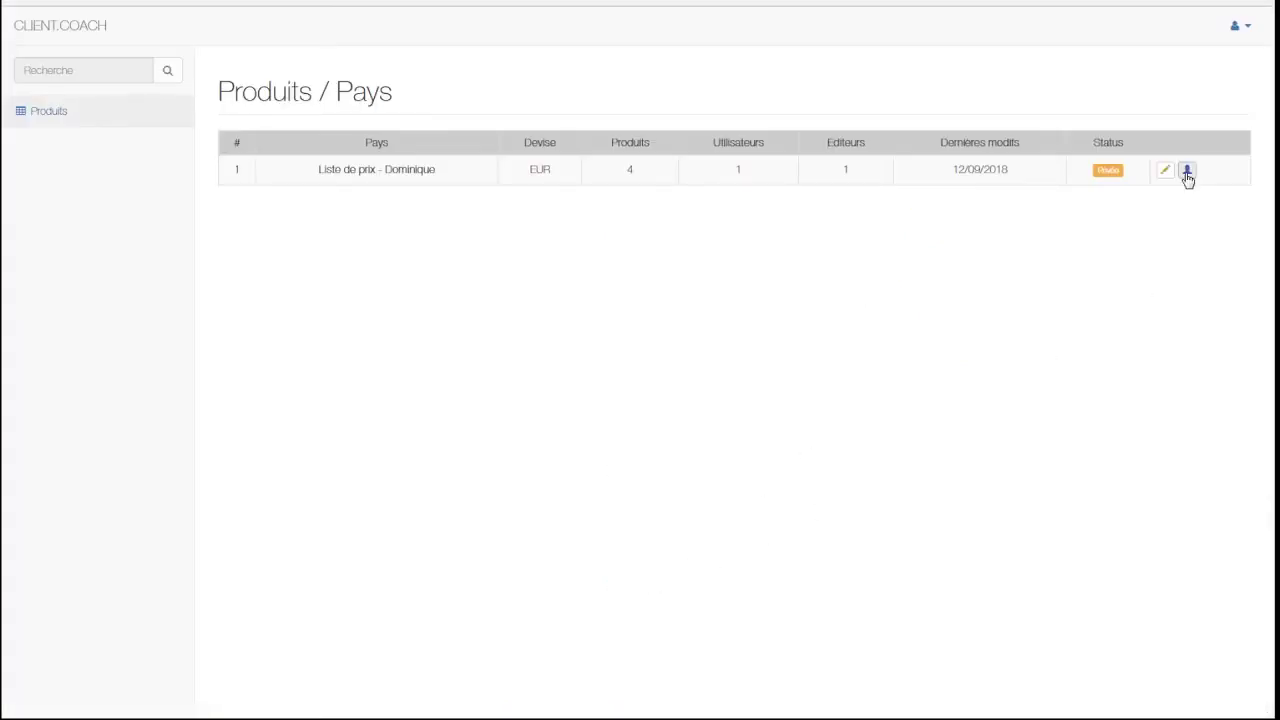
{"action": "left_click", "coordinate": [1188, 174]}
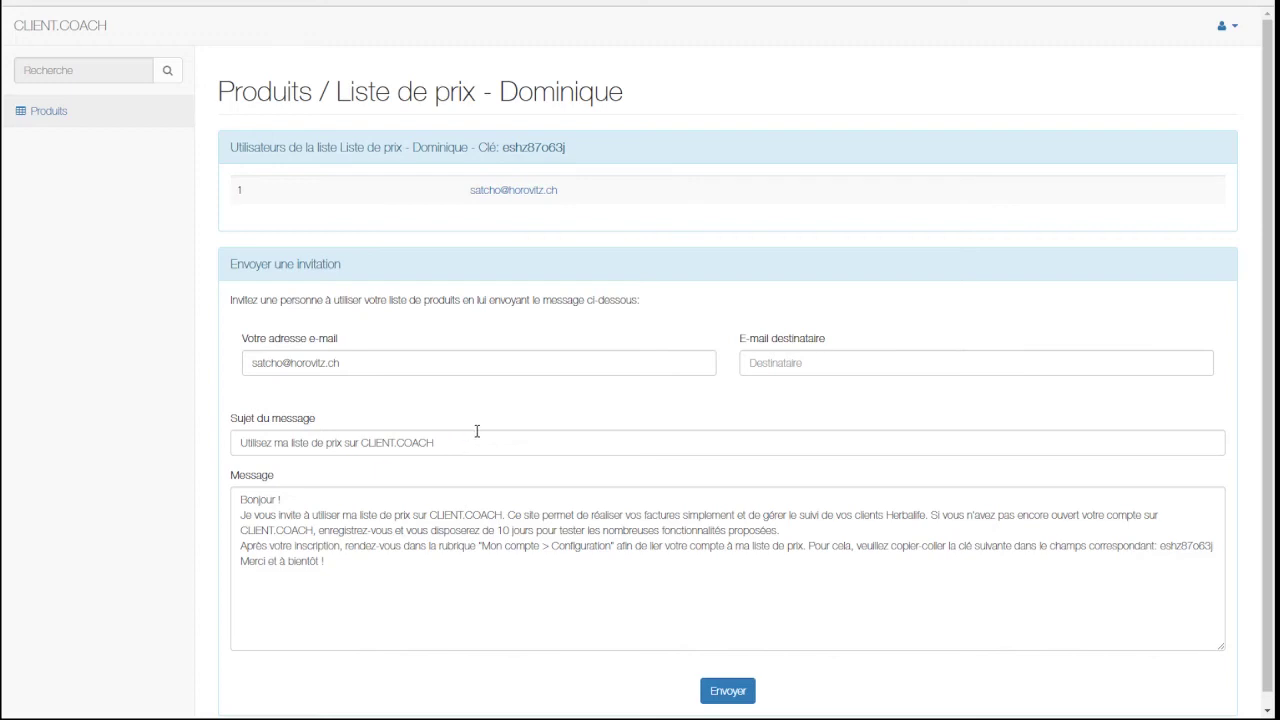
{"action": "left_click", "coordinate": [918, 578]}
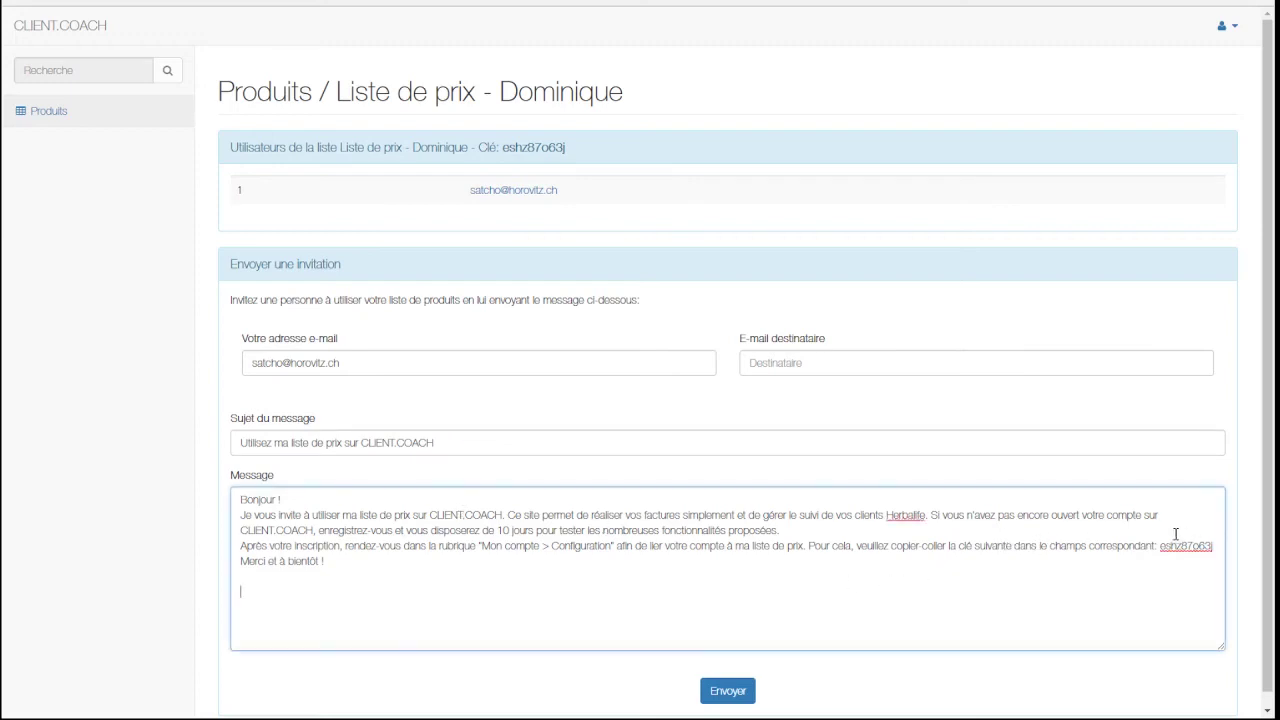
{"action": "left_click_drag", "start_coordinate": [1159, 546], "coordinate": [1214, 546]}
{"action": "left_click", "coordinate": [771, 686]}
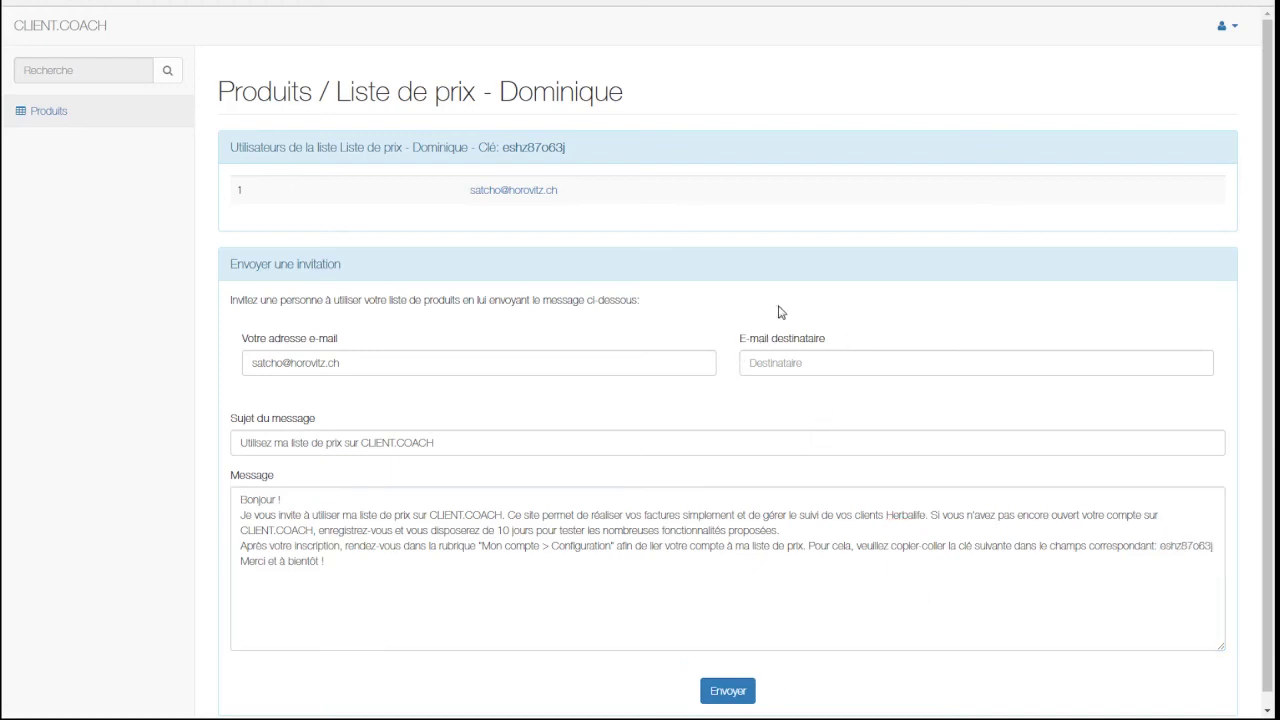